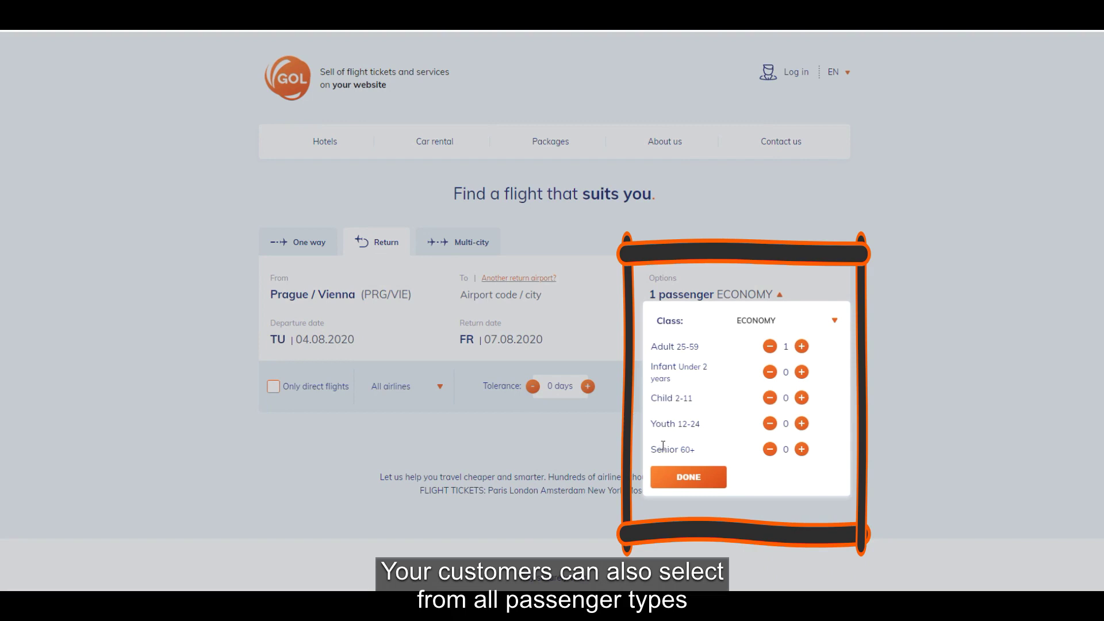
- Keep Economy as the travel class for the single adult and confirm the passenger options
click(835, 321)
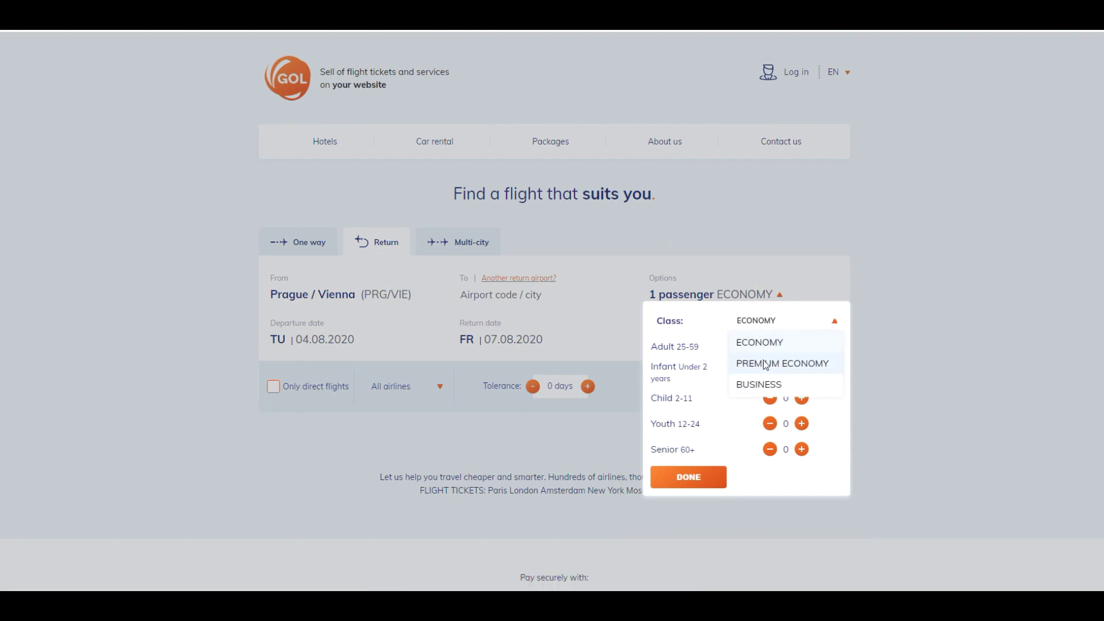
click(760, 340)
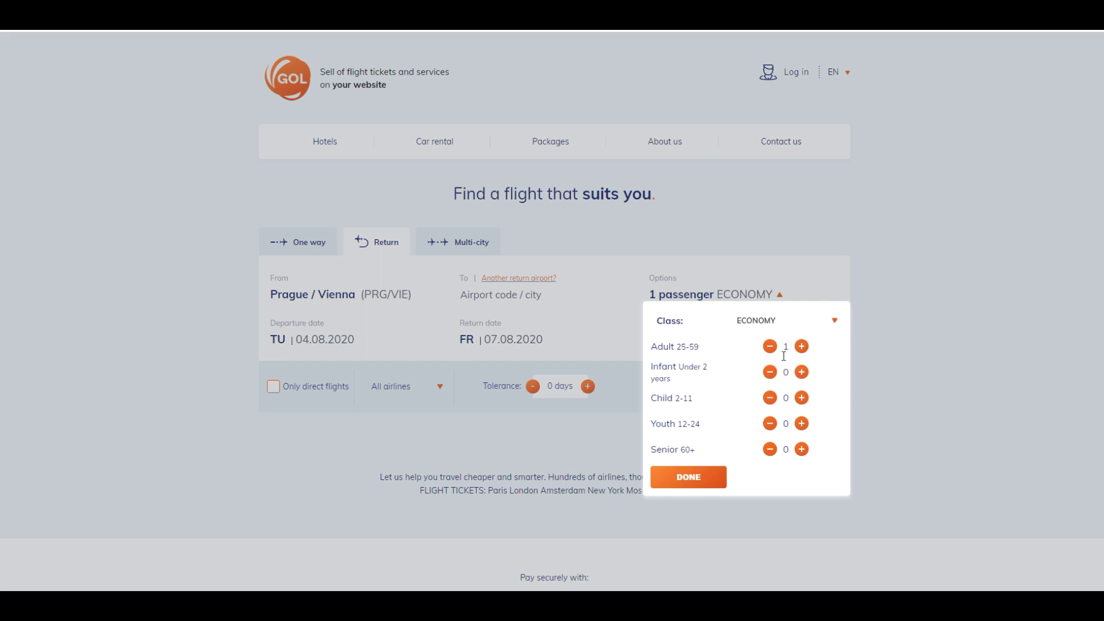
click(686, 476)
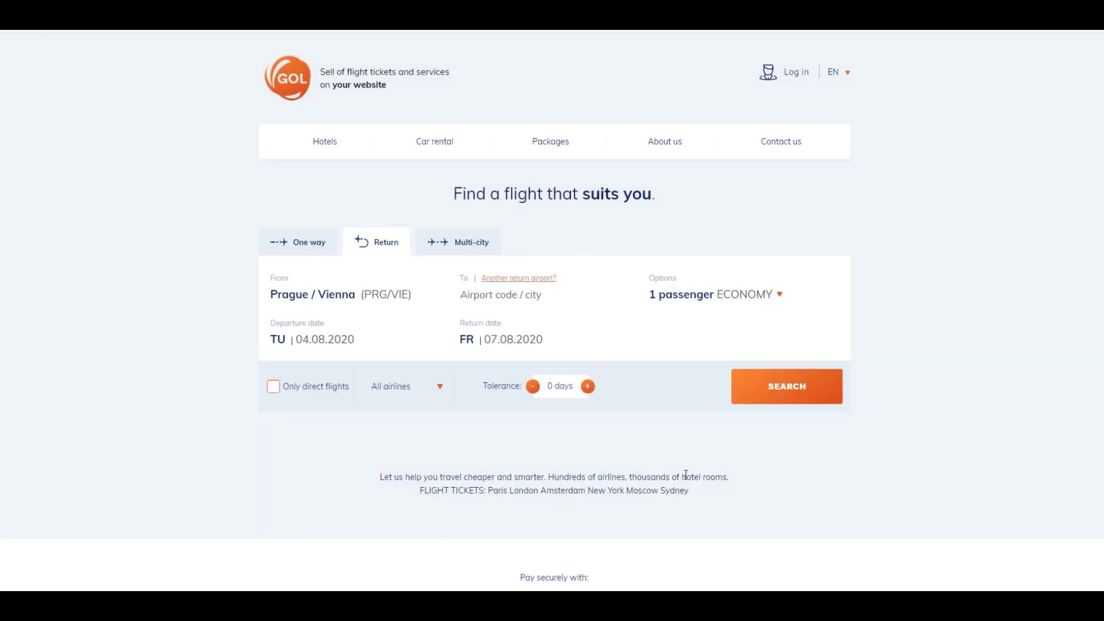
- Set the return trip's destination to Montreal (YMQ)
click(482, 299)
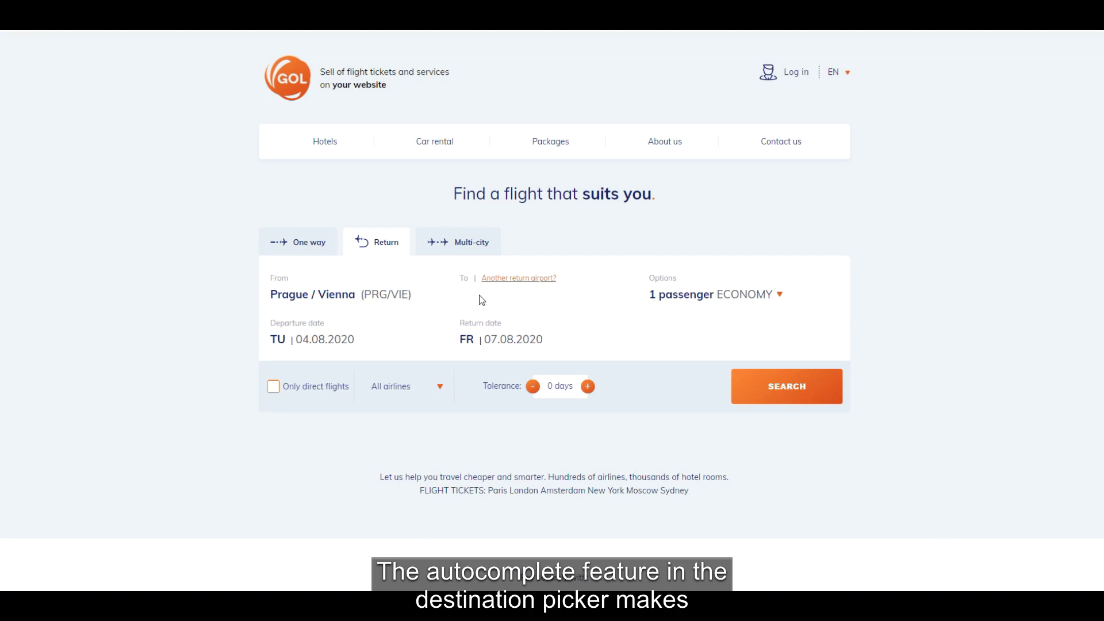
text(Mont)
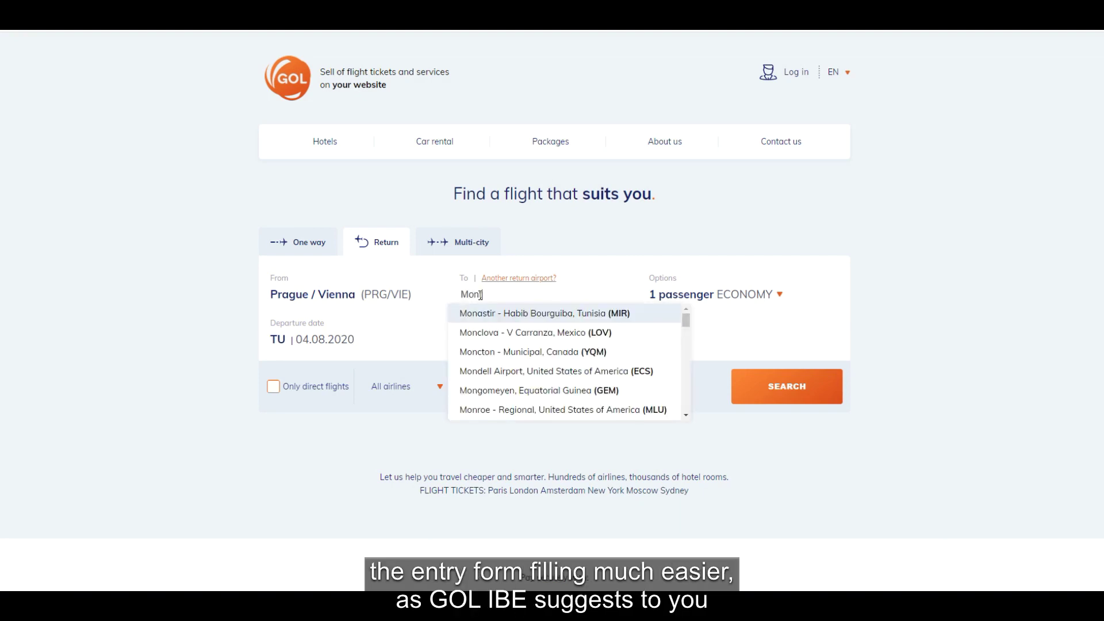
text(r)
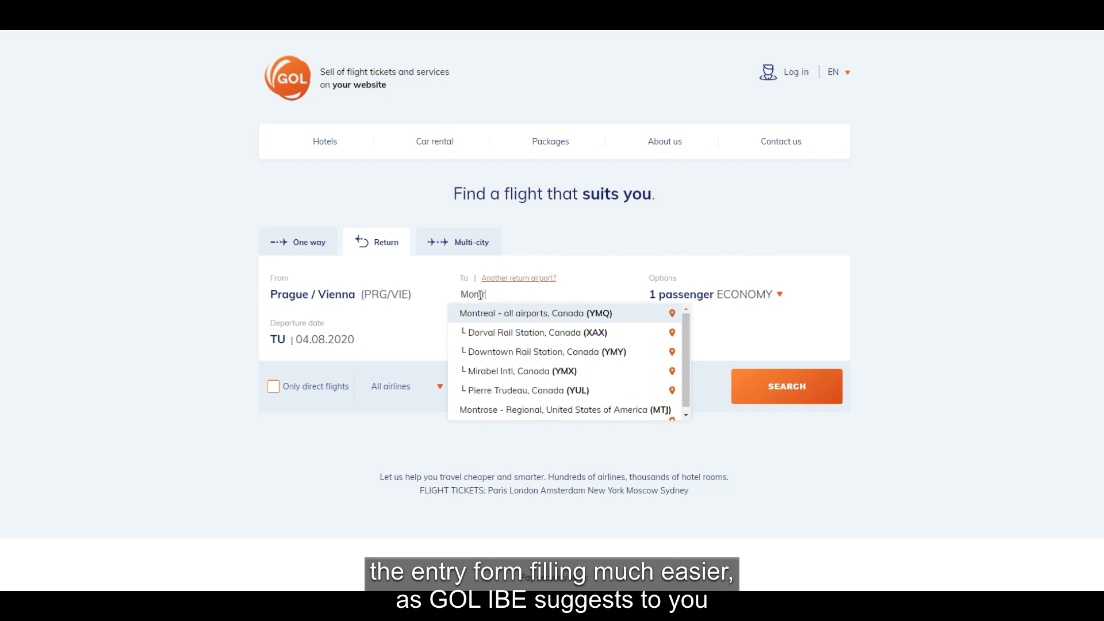
click(541, 313)
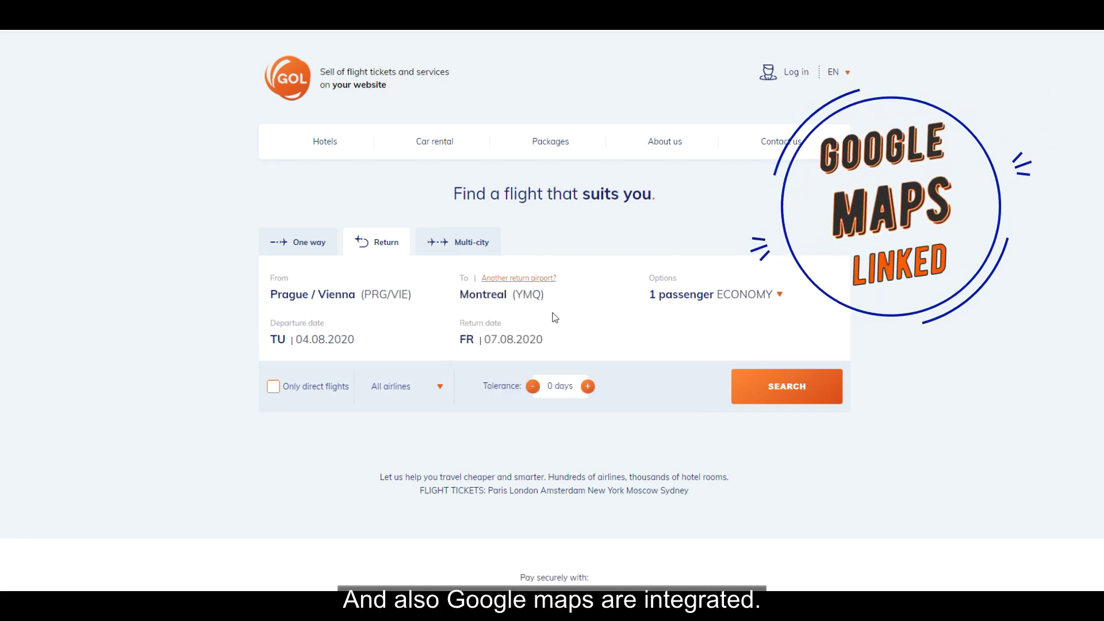
- Pick 20.08.2020 as the departure date and 17.09.2020 as the return date
click(318, 343)
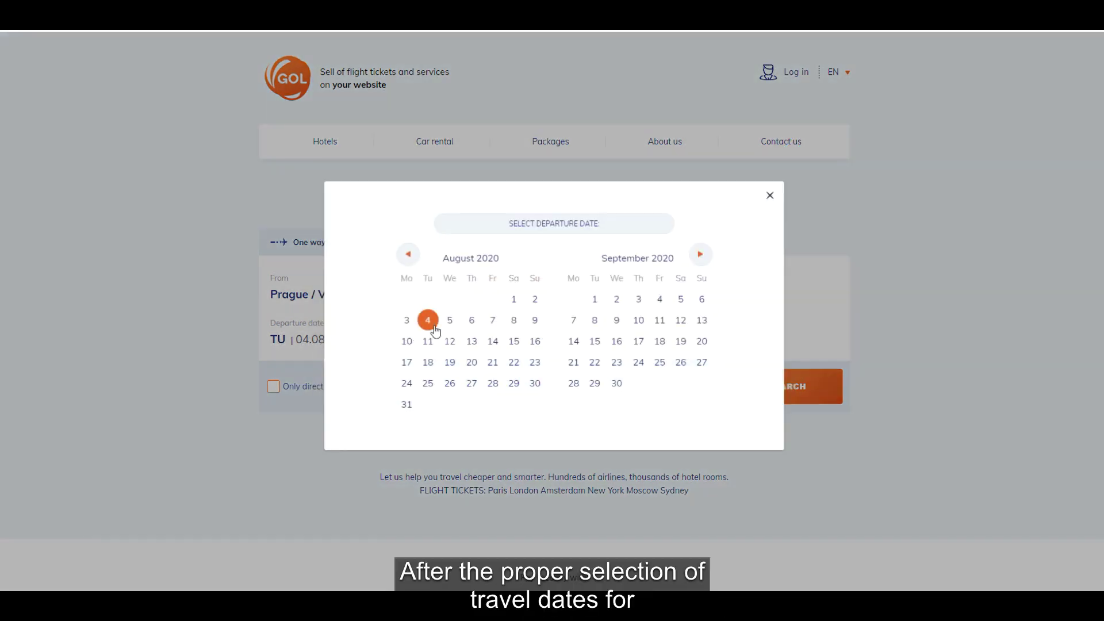
click(472, 362)
click(638, 343)
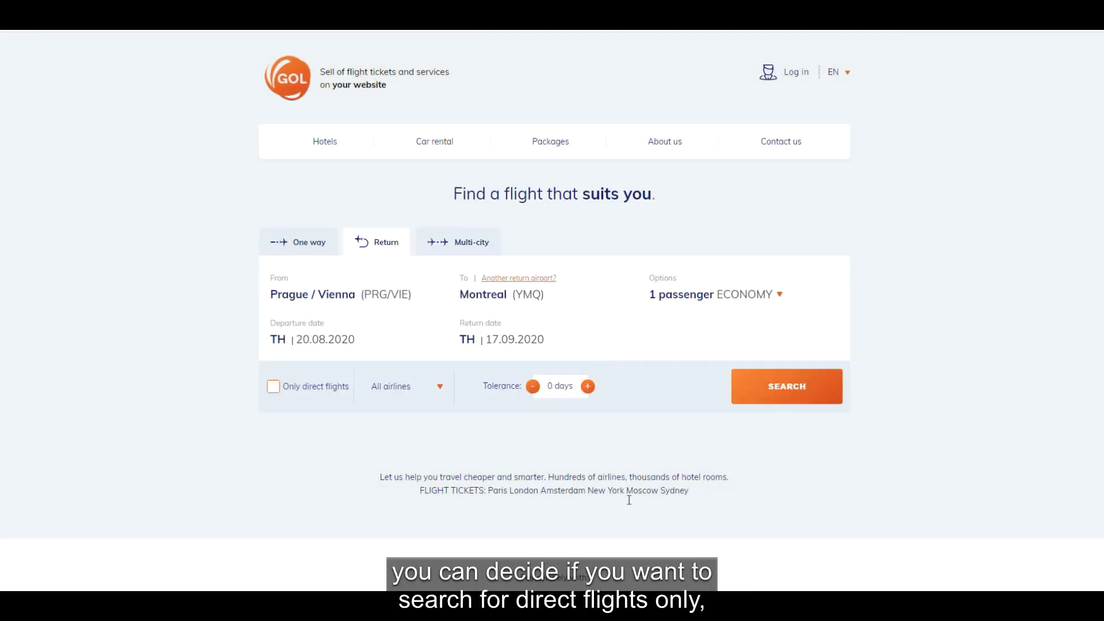
click(273, 388)
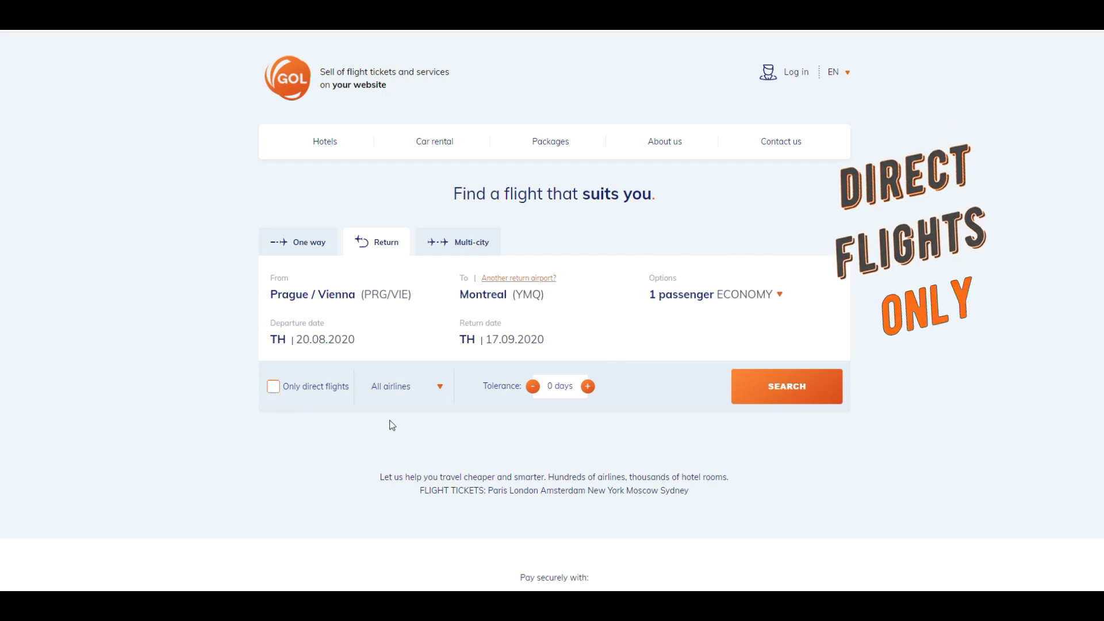
click(440, 388)
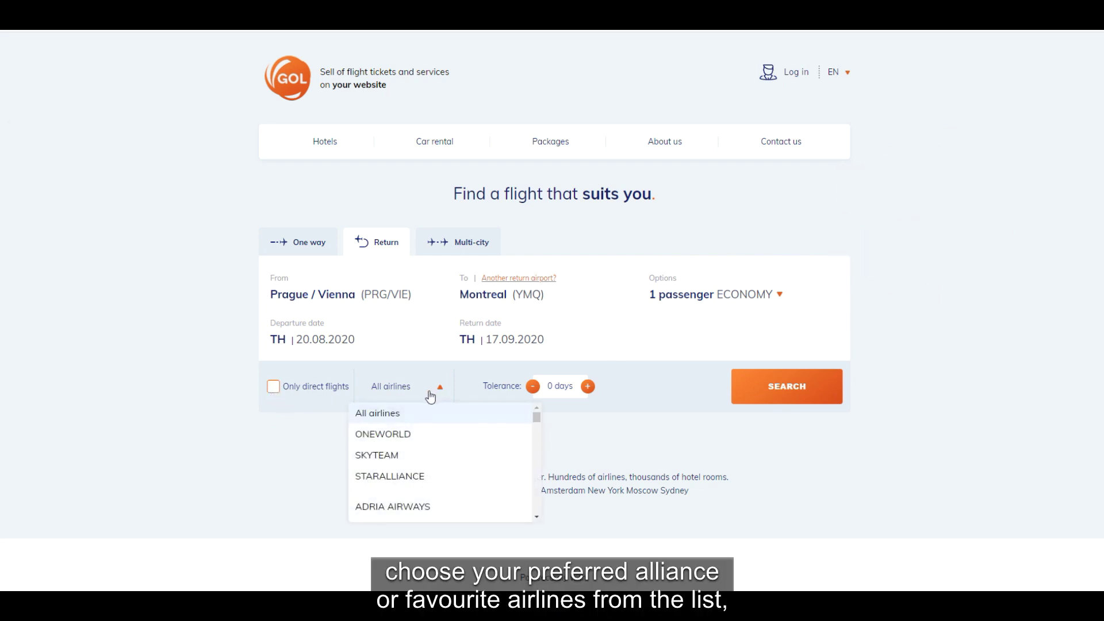
scroll(396, 472, down, 1)
scroll(396, 473, down, 3)
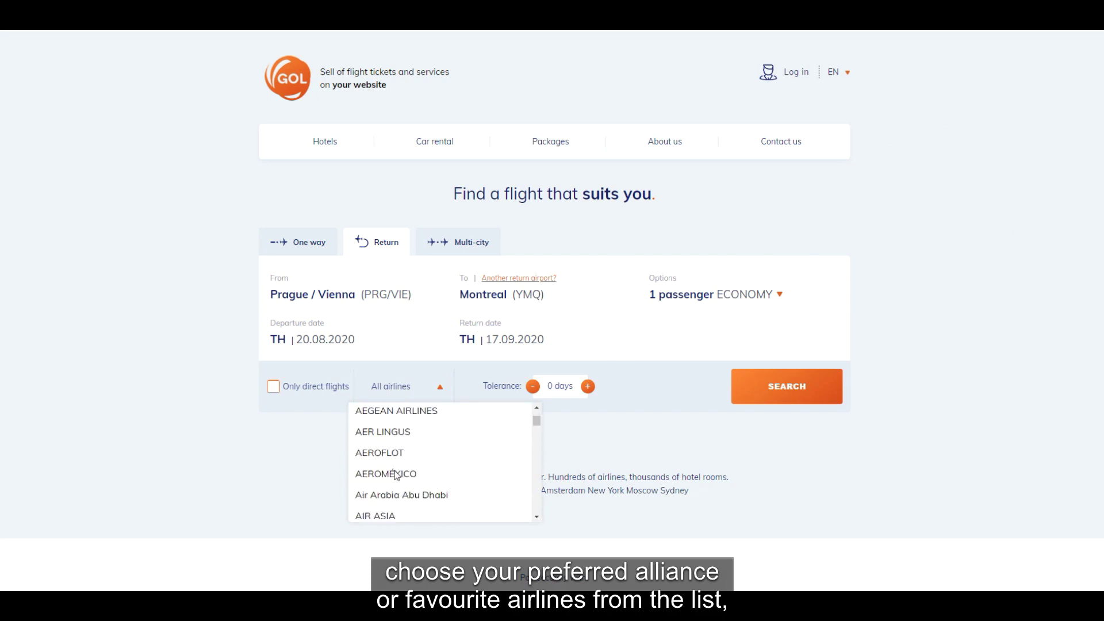
click(406, 392)
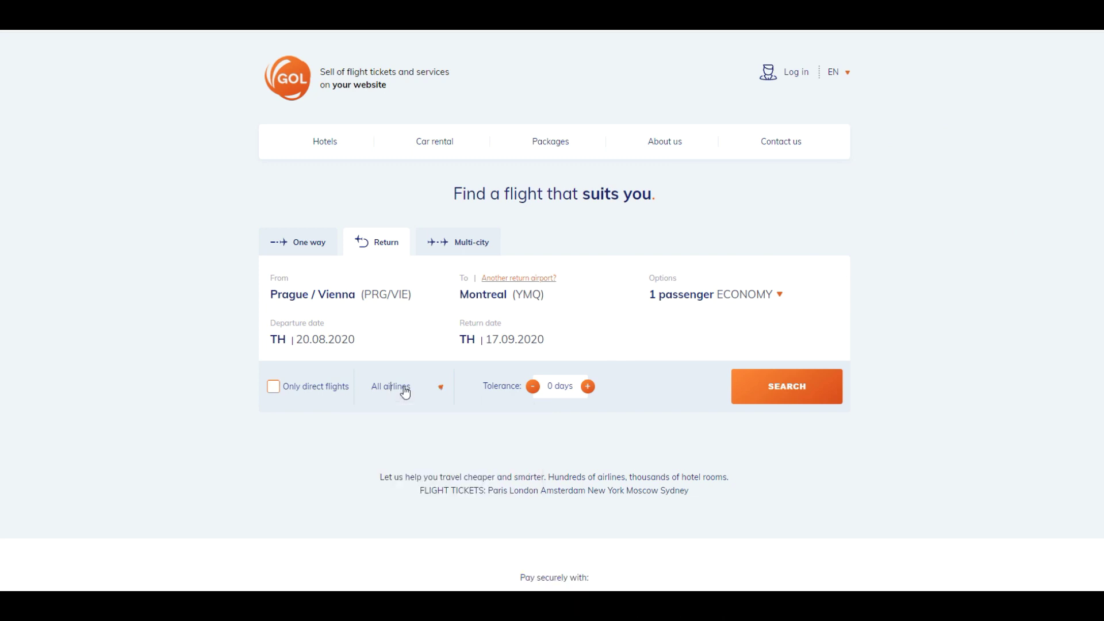
click(587, 386)
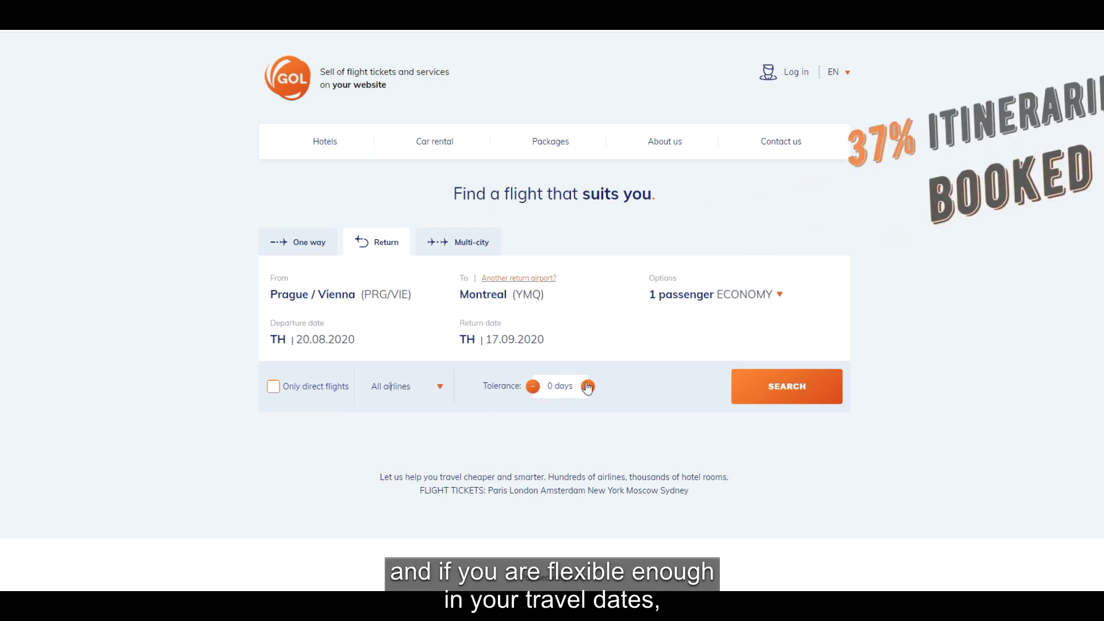
click(587, 387)
click(587, 387)
click(533, 387)
click(533, 387)
click(532, 386)
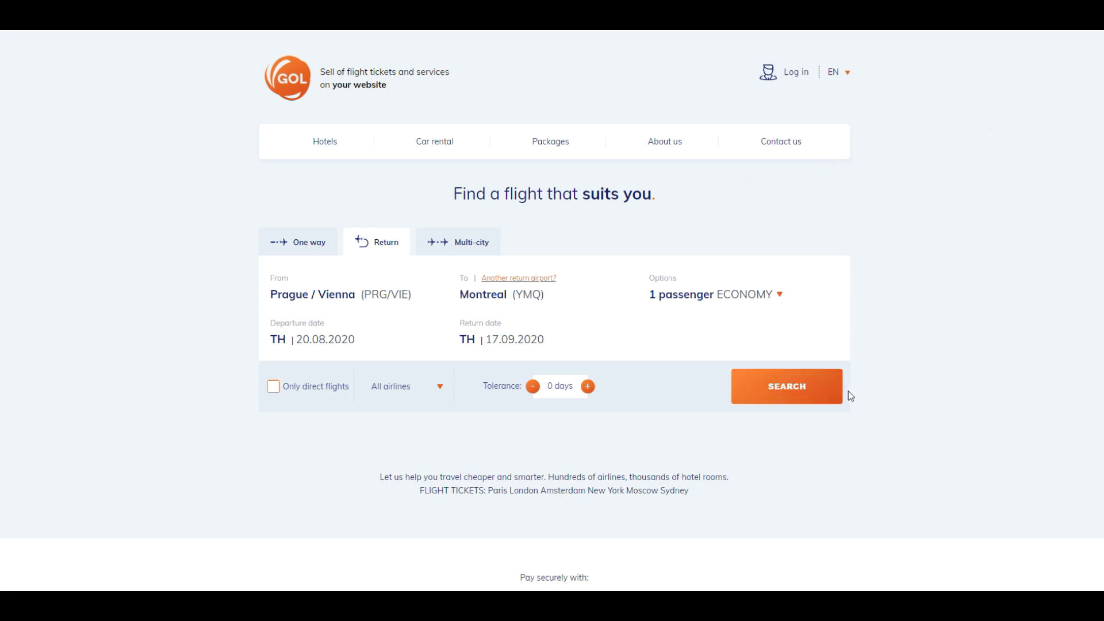
- Search the Prague/Vienna–Montreal return flights and view results, cheapest at 11 670 Kč
click(780, 393)
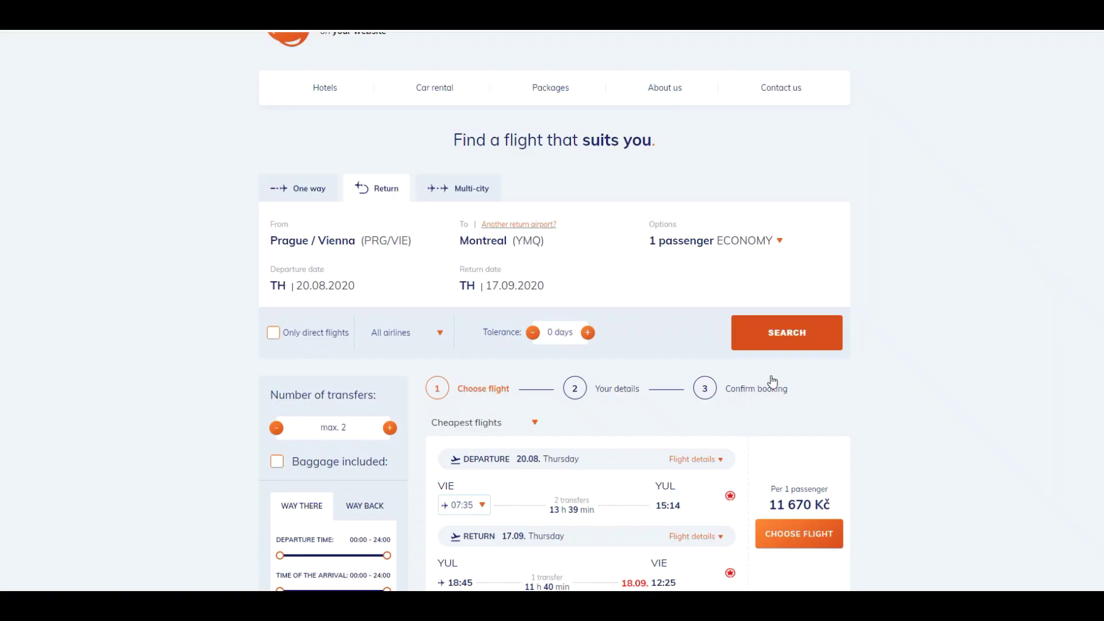
scroll(760, 375, down, 5)
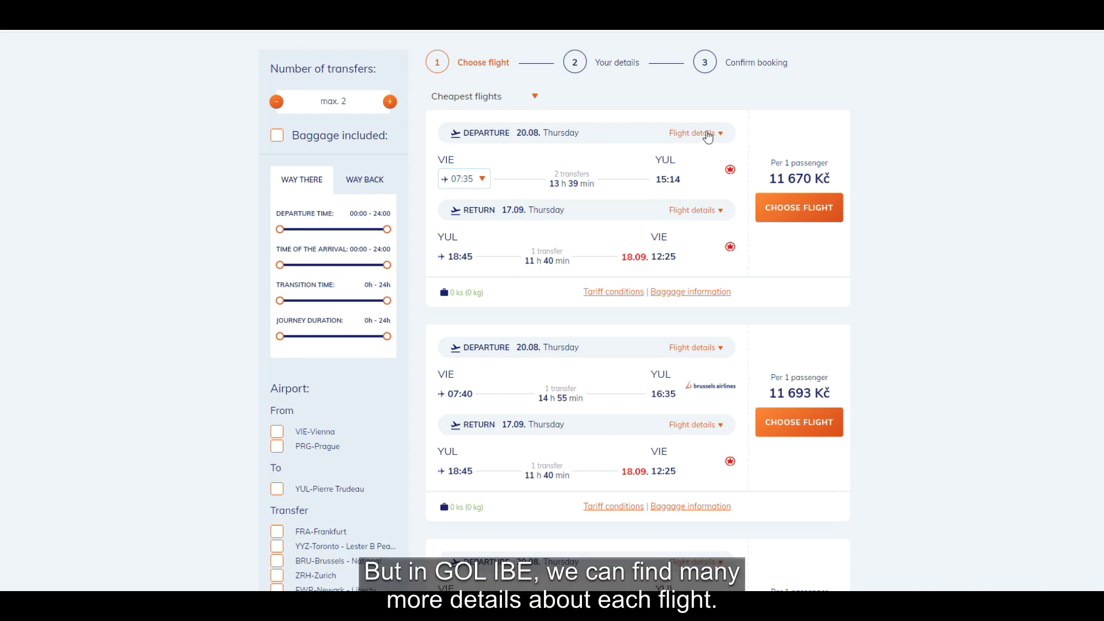
- Expand the cheapest offer's outbound Air Canada route Vienna–Frankfurt–Toronto–Montreal, 13 h 39 min
click(708, 137)
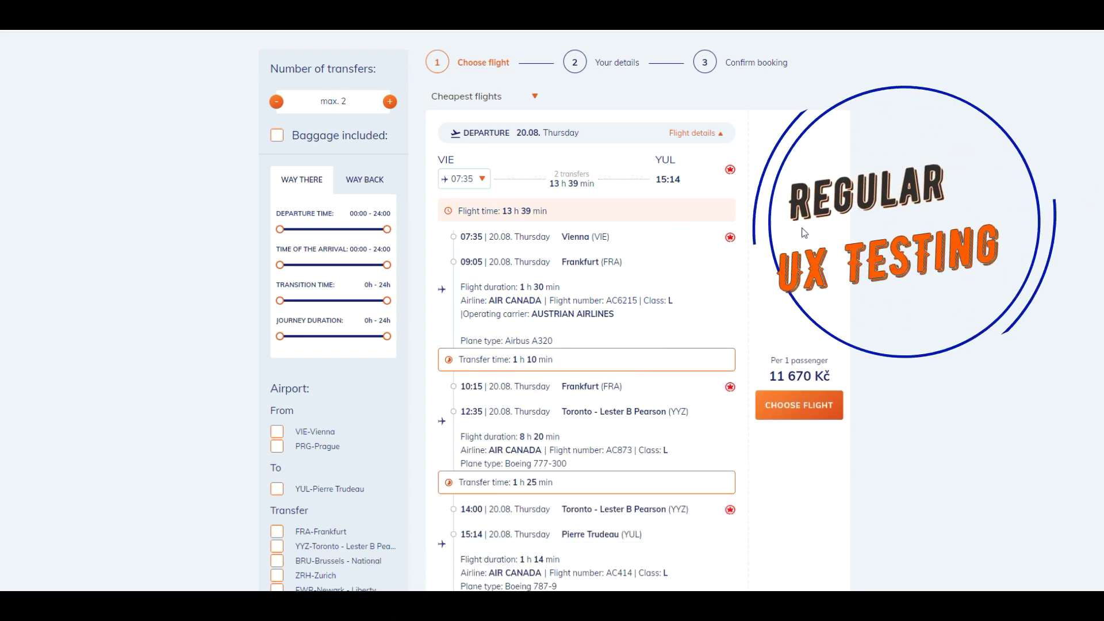
scroll(804, 232, down, 1)
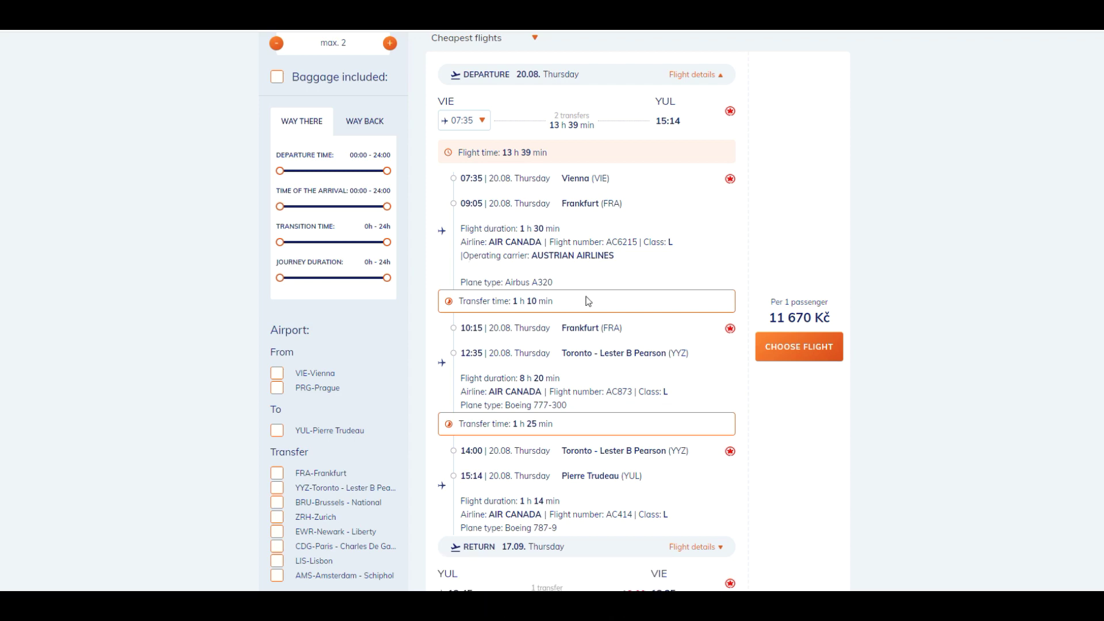
scroll(680, 337, down, 1)
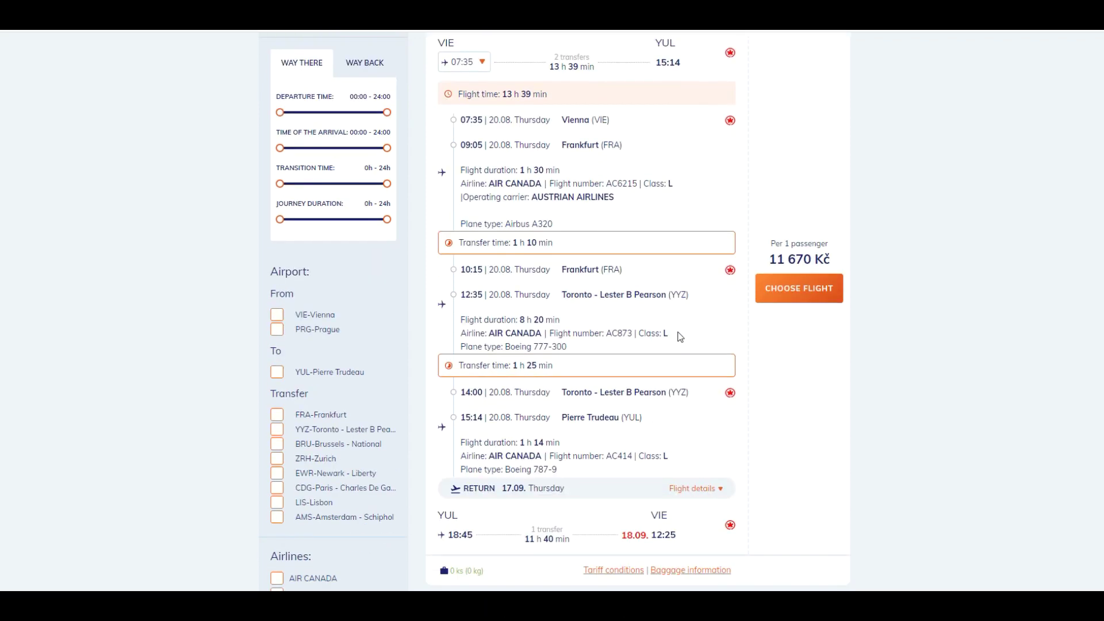
scroll(680, 336, down, 1)
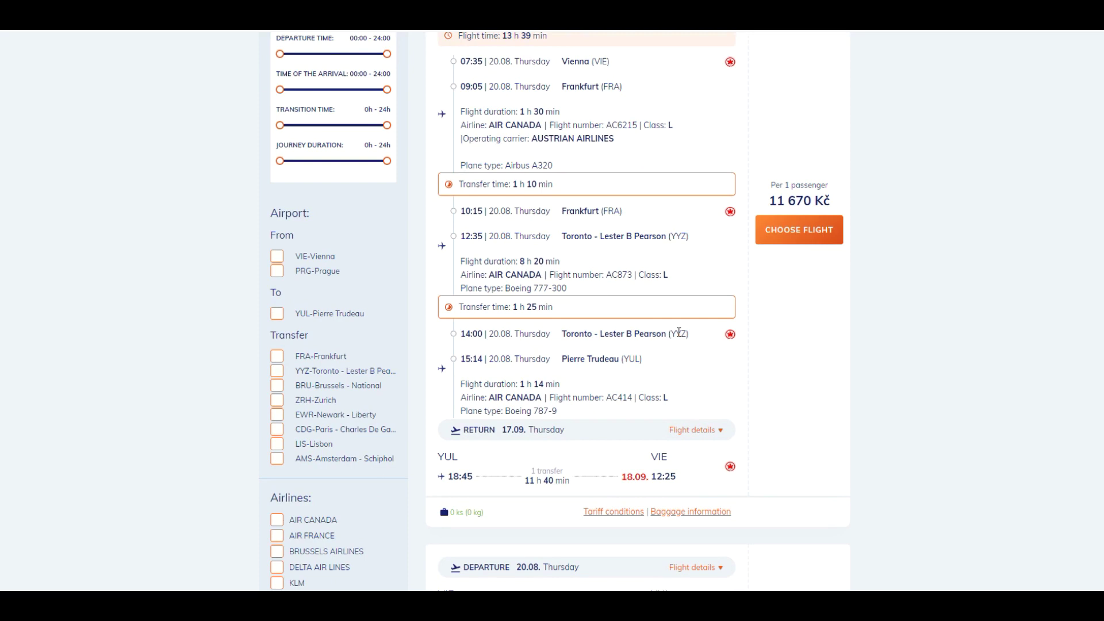
scroll(678, 332, down, 2)
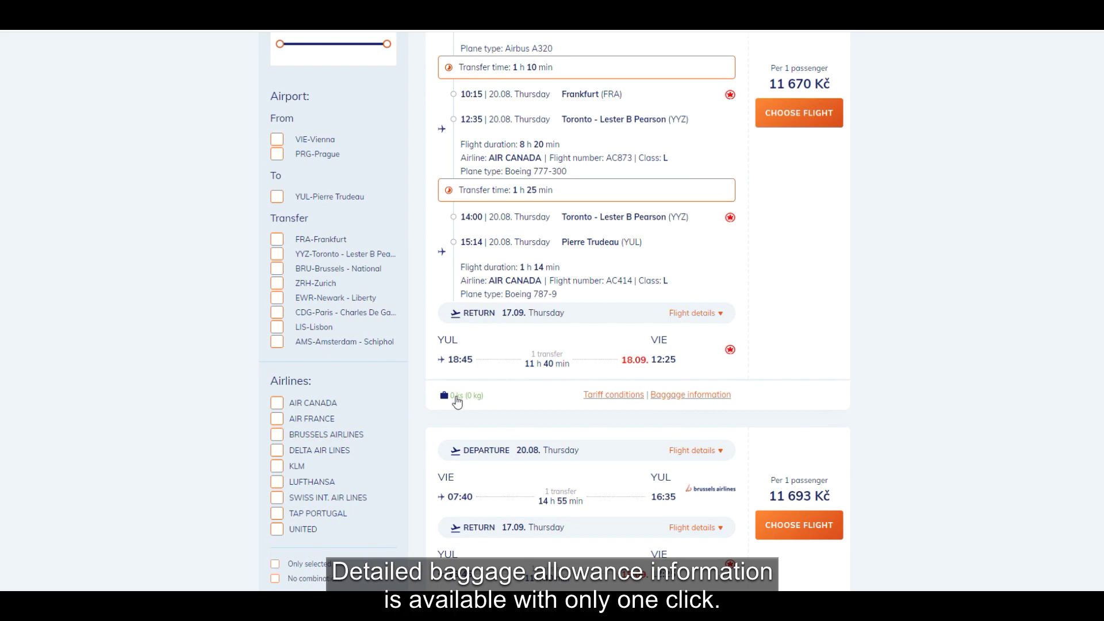
click(458, 401)
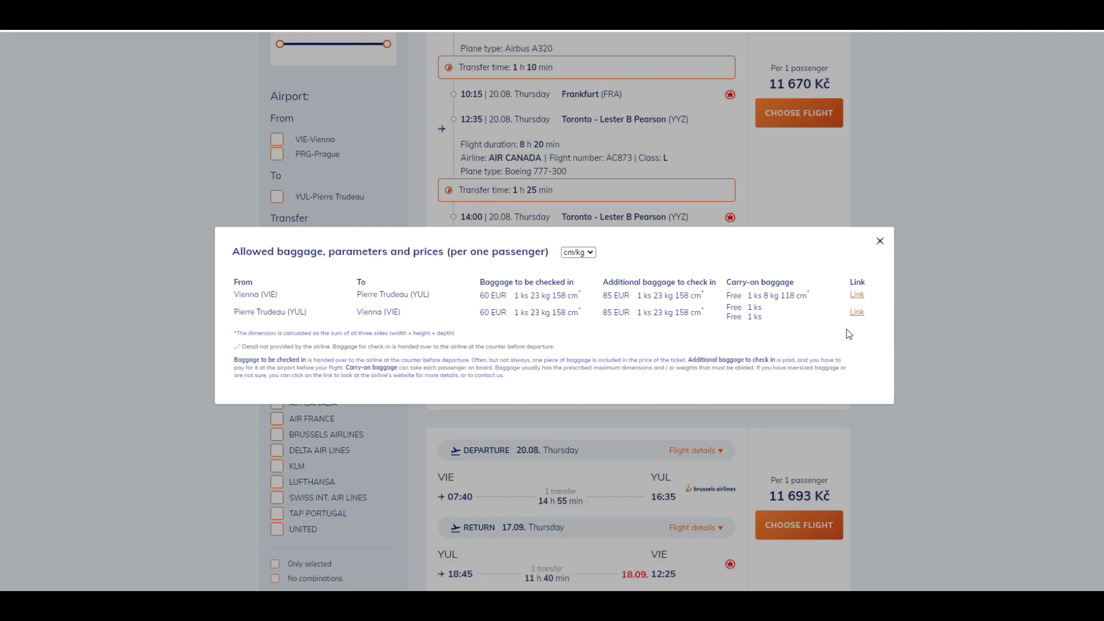
click(880, 242)
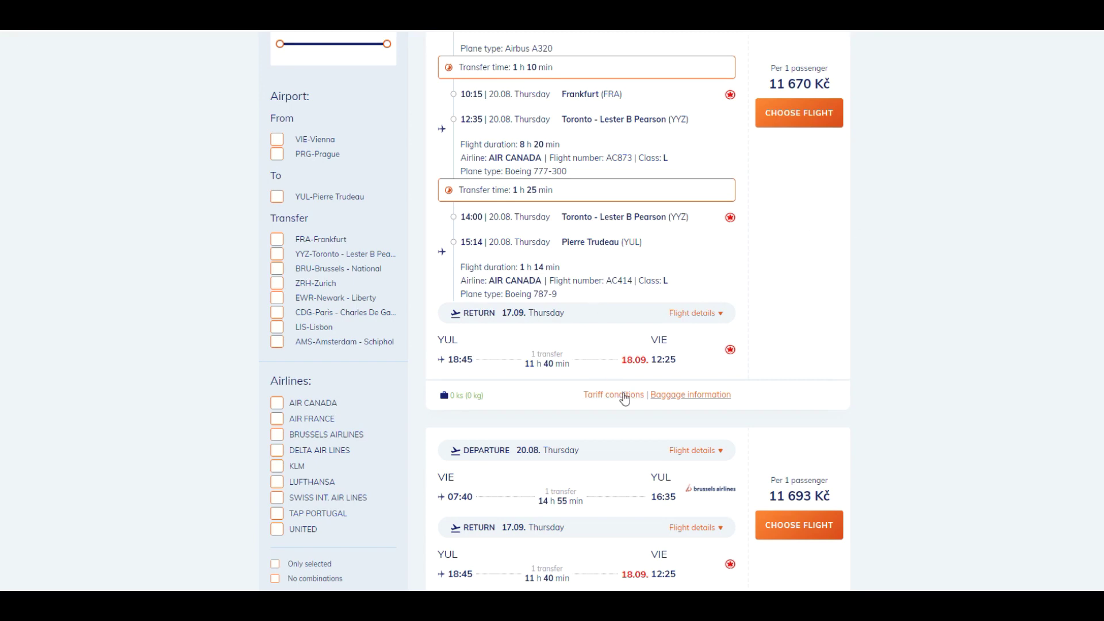
click(624, 396)
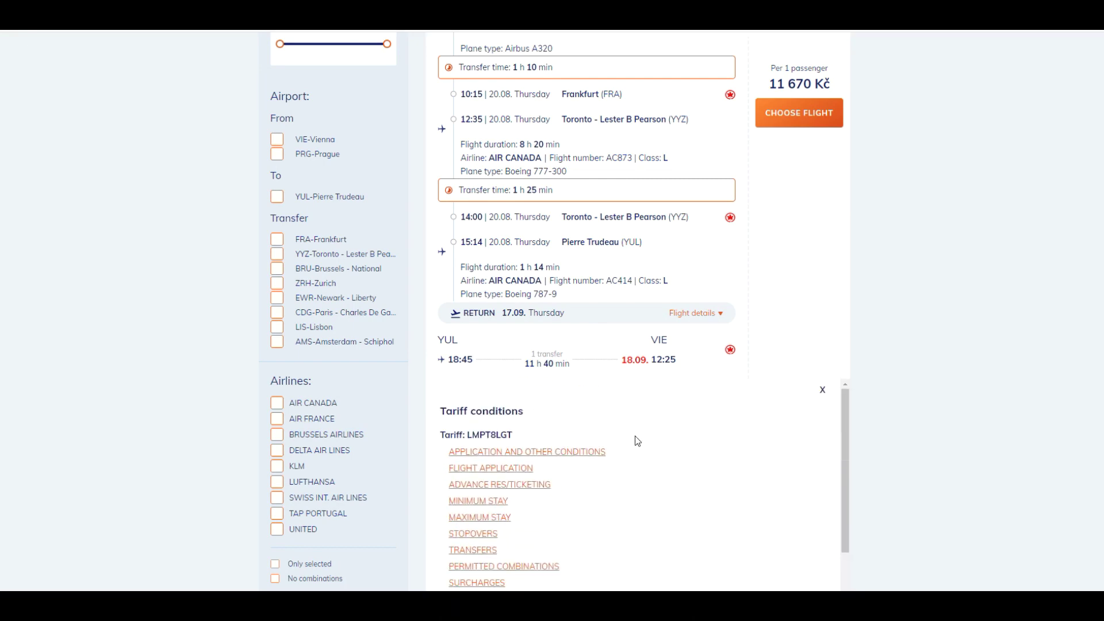
click(822, 390)
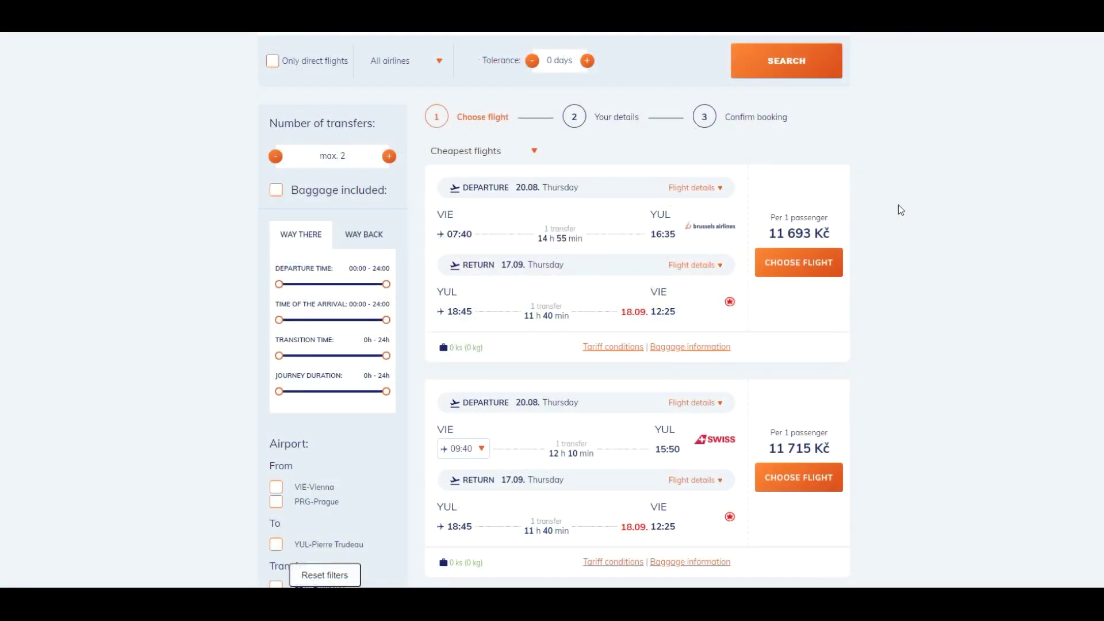
scroll(900, 209, down, 4)
scroll(900, 209, down, 6)
scroll(900, 219, up, 10)
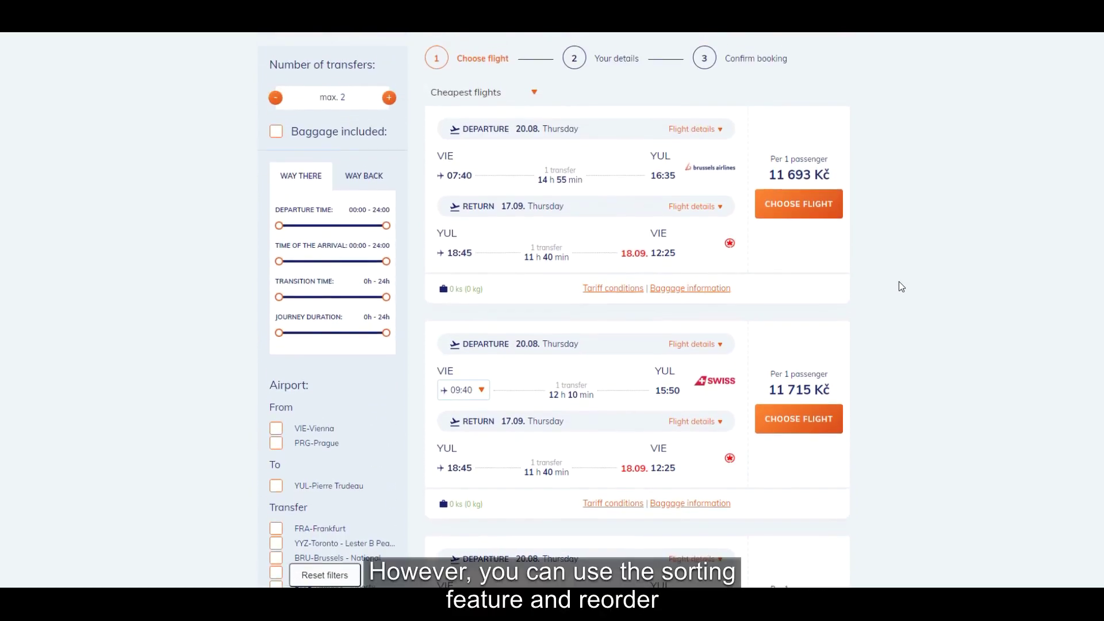
scroll(901, 285, up, 1)
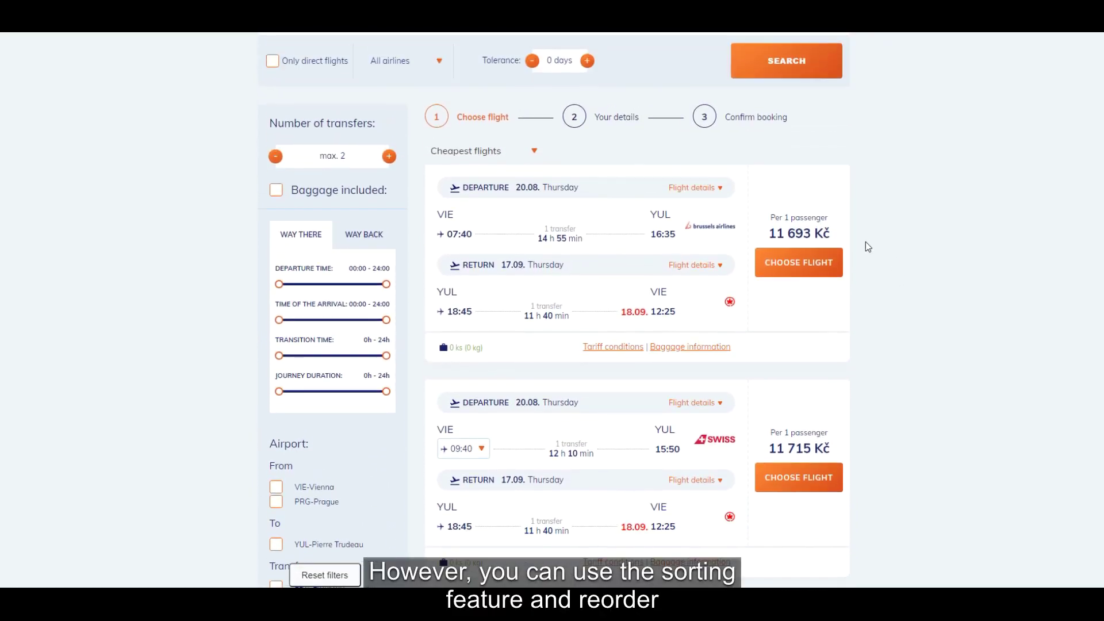
click(459, 152)
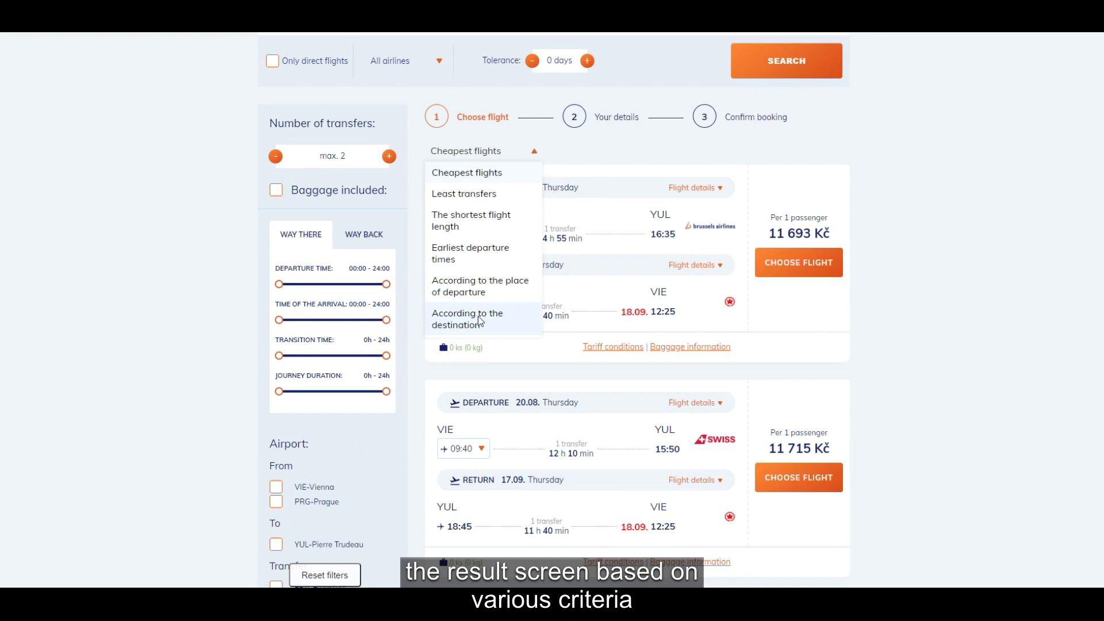
click(492, 221)
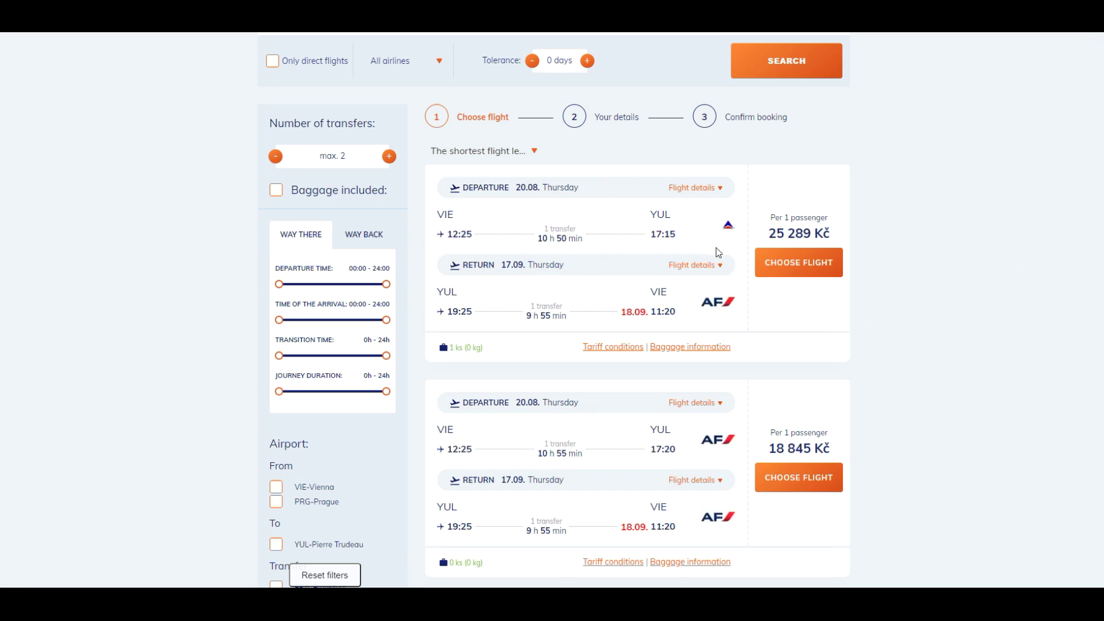
scroll(601, 312, down, 3)
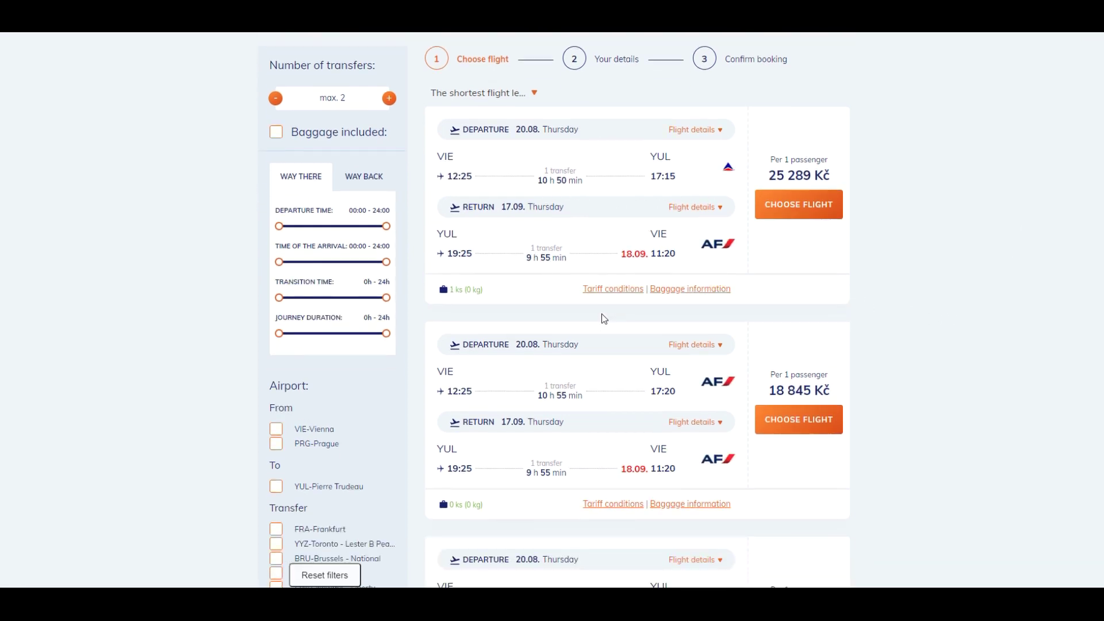
scroll(601, 312, up, 2)
scroll(601, 314, up, 1)
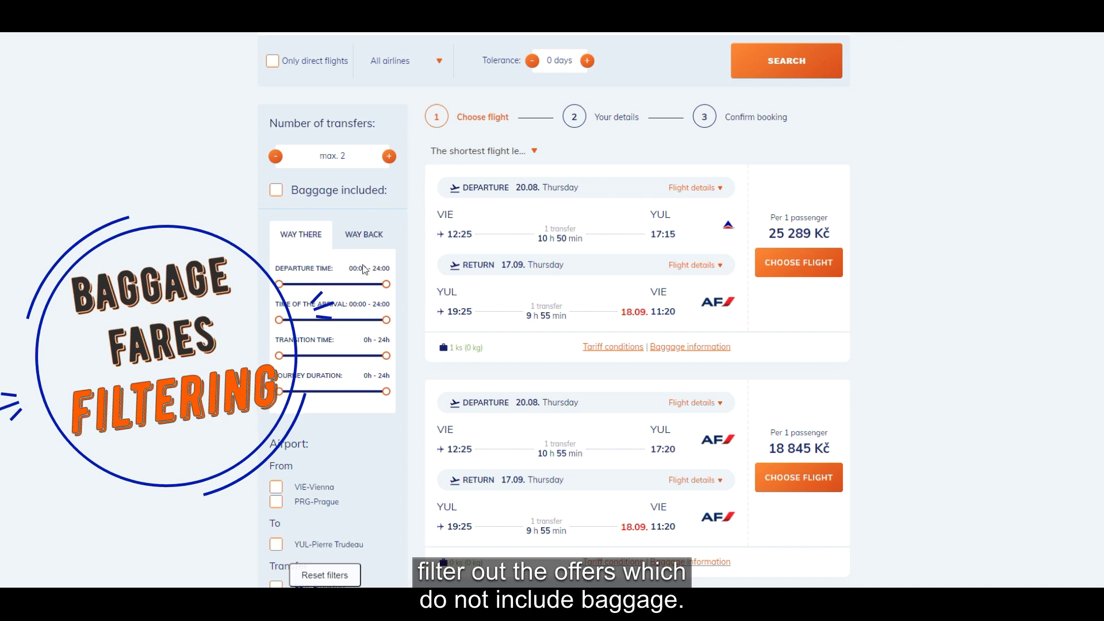
- Review the way-back and way-there, airport, airline and ticket price filters of the results
scroll(363, 269, down, 1)
click(367, 178)
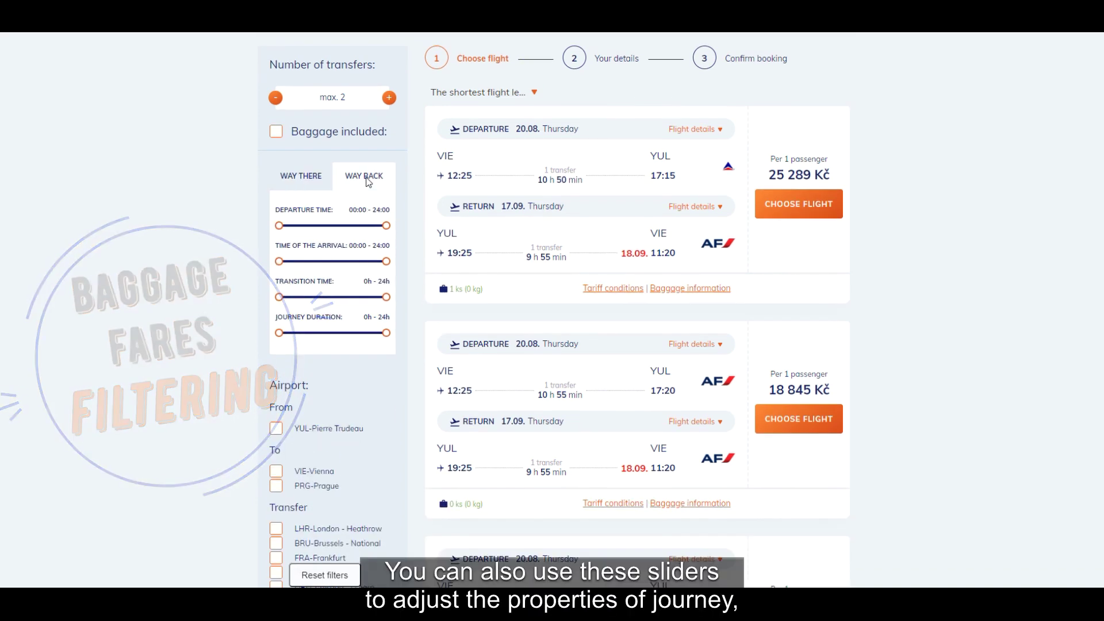
click(305, 181)
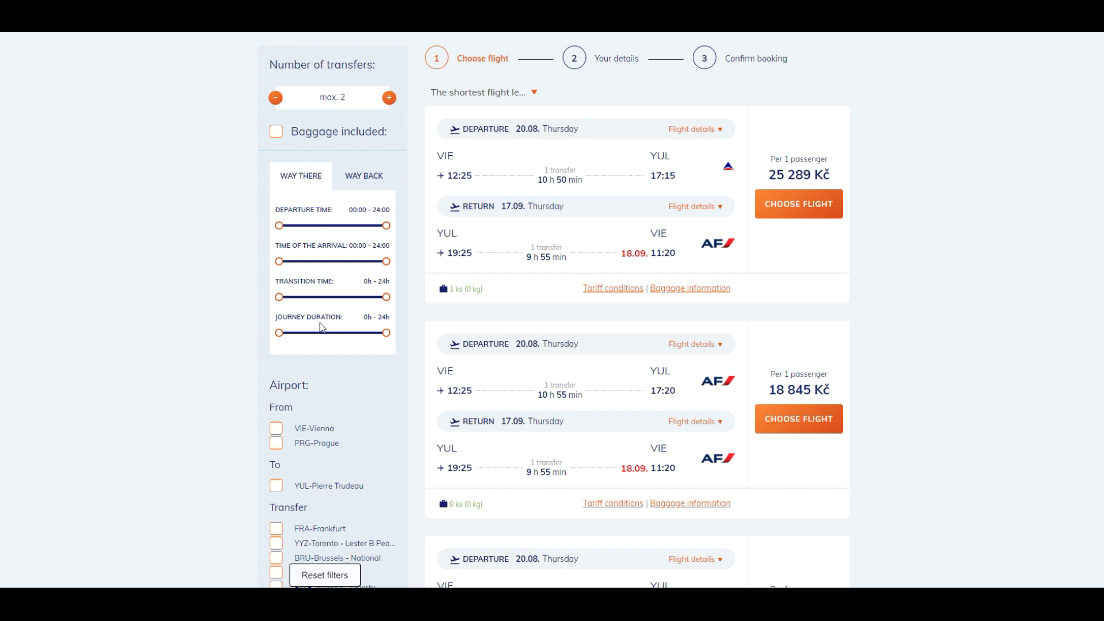
scroll(322, 327, down, 4)
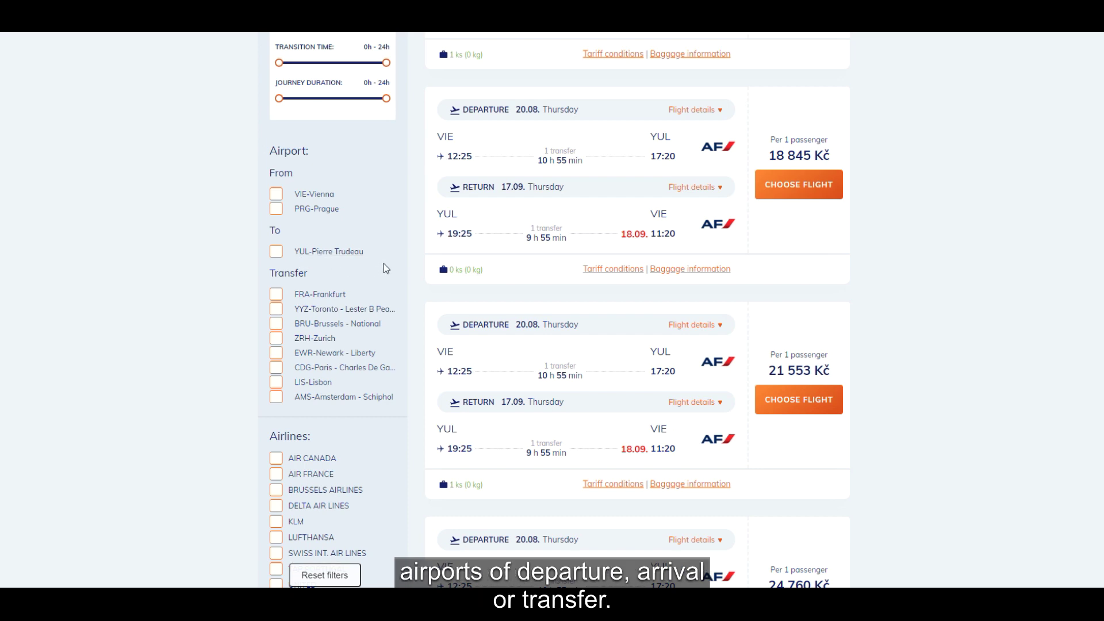
scroll(384, 265, down, 1)
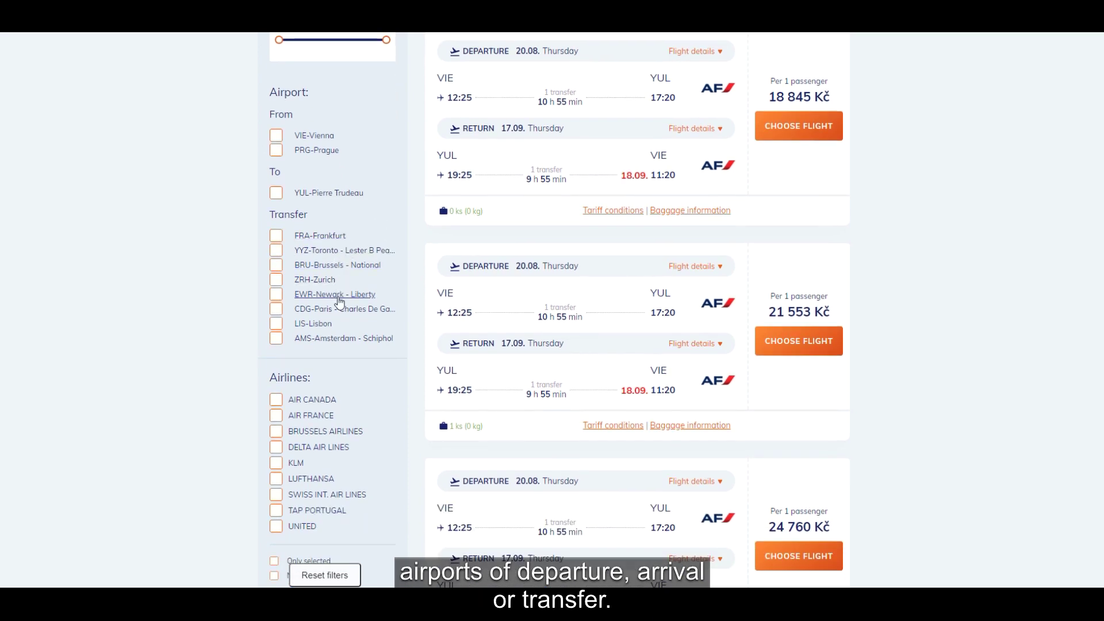
scroll(339, 308, down, 2)
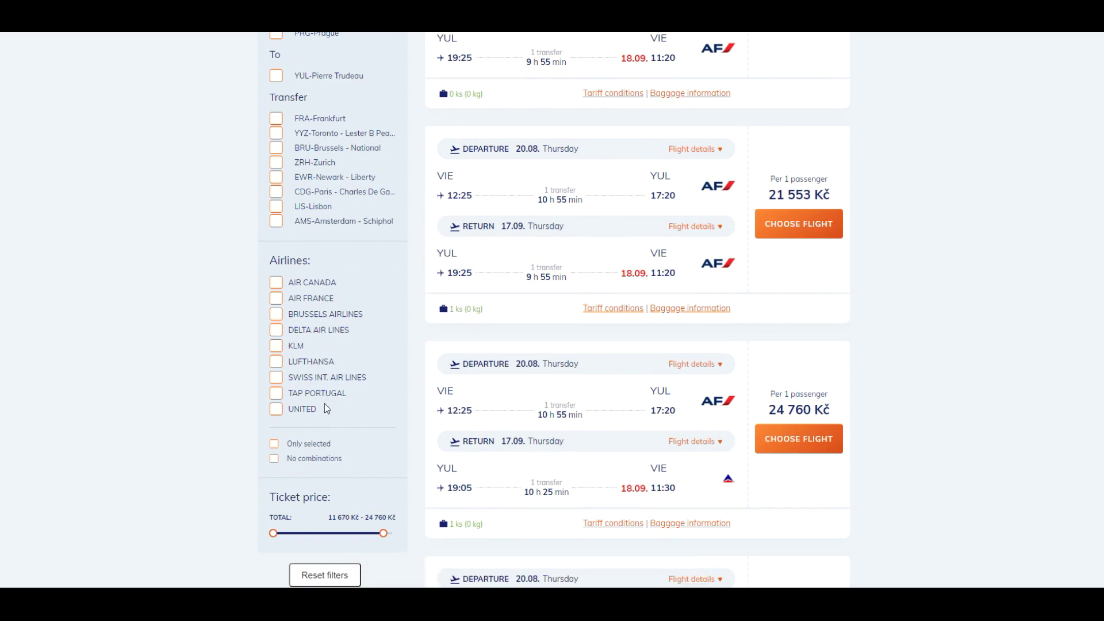
scroll(326, 403, down, 1)
scroll(326, 402, down, 1)
mouse_move(382, 415)
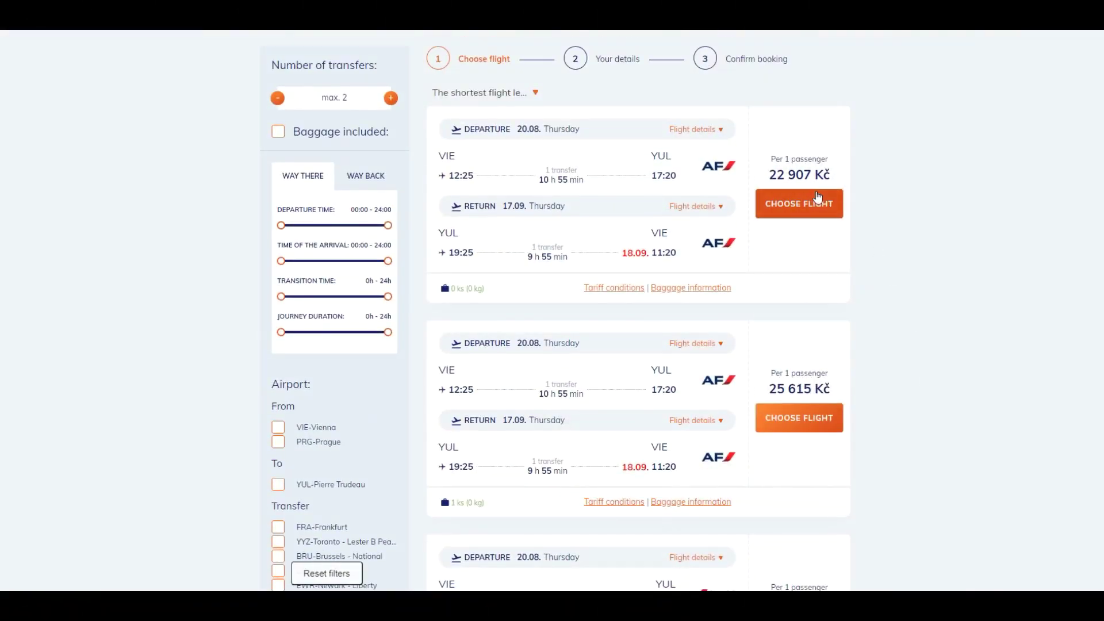
- Choose the 22 907 Kč Air France round trip and briefly inspect its outbound segments
click(803, 207)
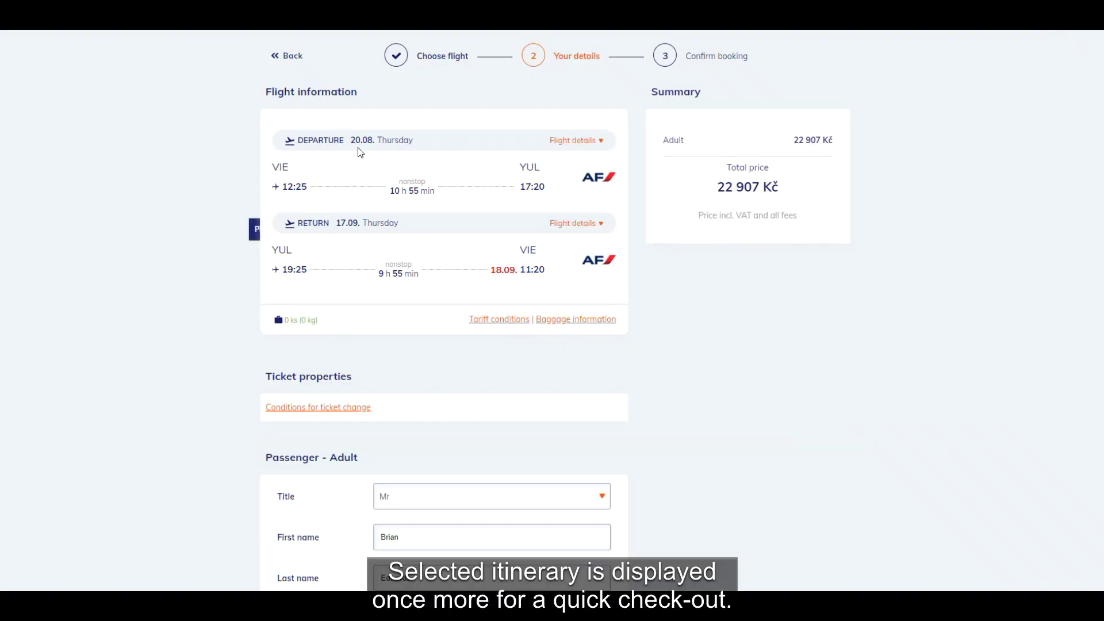
click(573, 142)
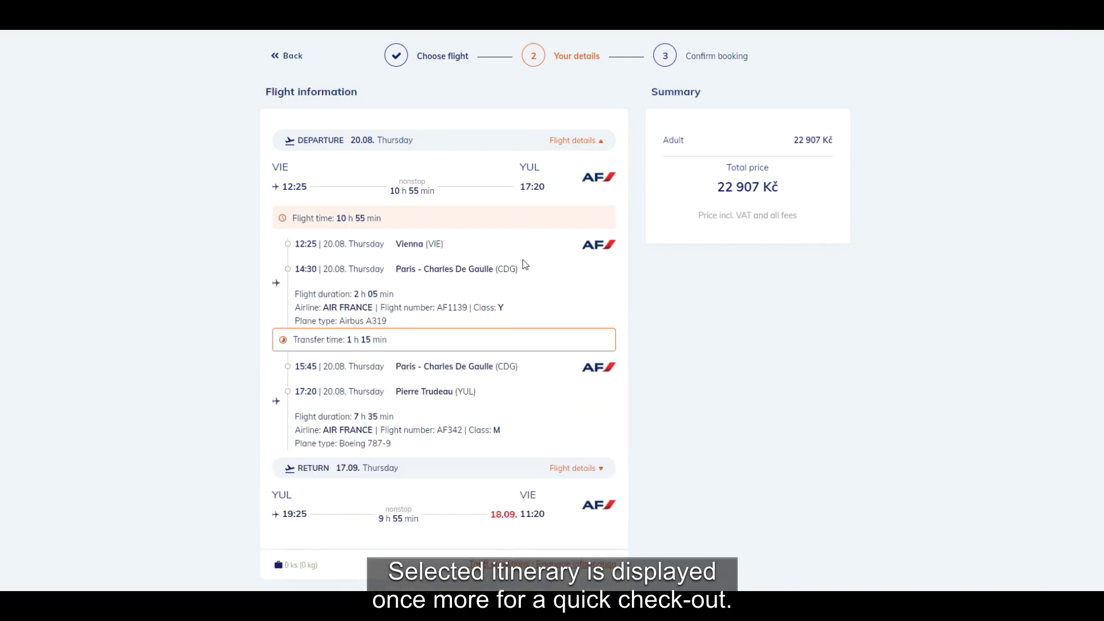
scroll(520, 281, down, 2)
scroll(521, 282, up, 1)
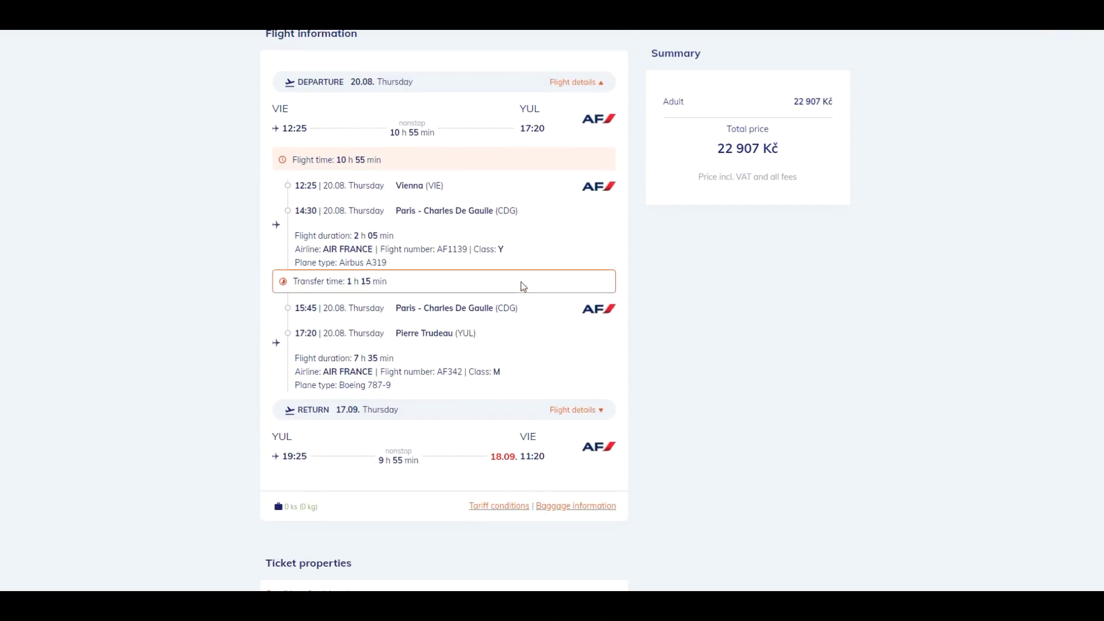
click(579, 84)
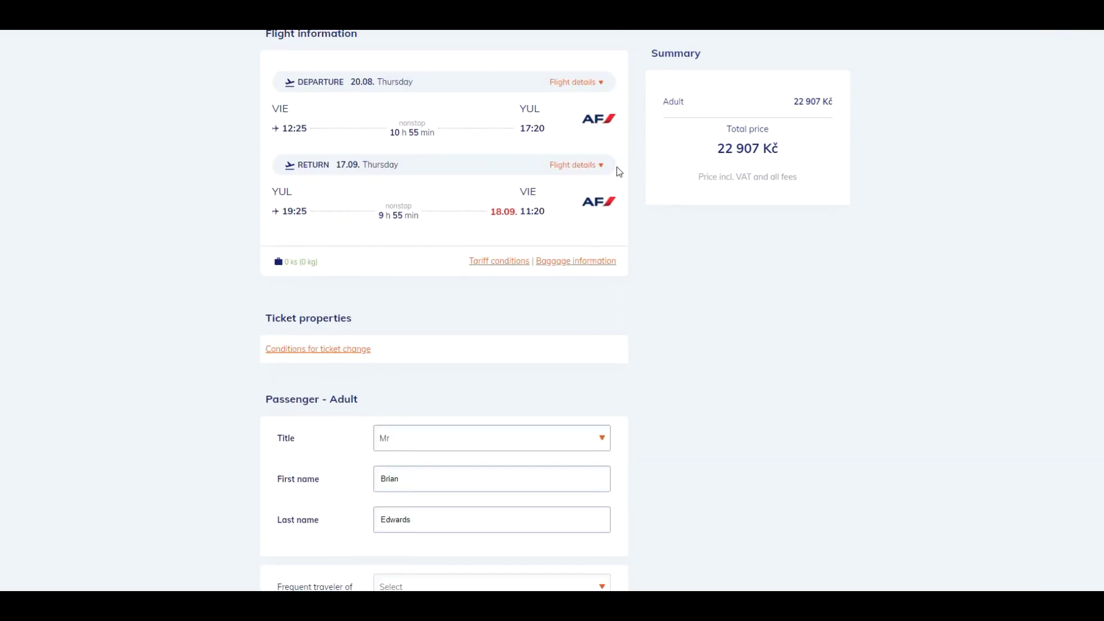
- View the conditions for ticket change and close them
click(316, 352)
scroll(403, 328, down, 2)
scroll(405, 331, down, 1)
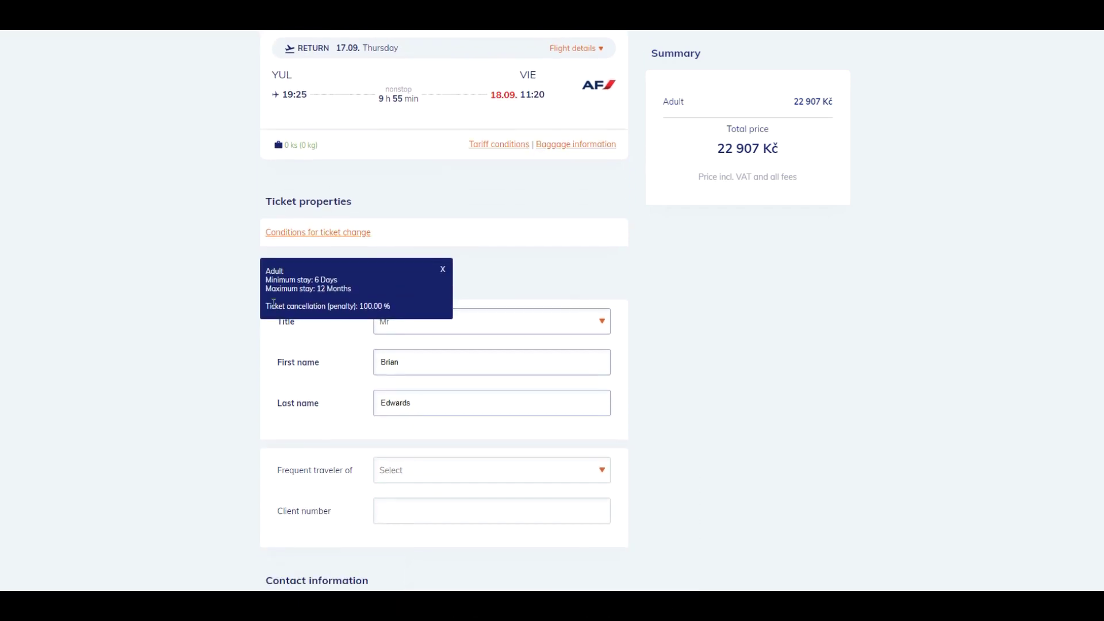
click(443, 271)
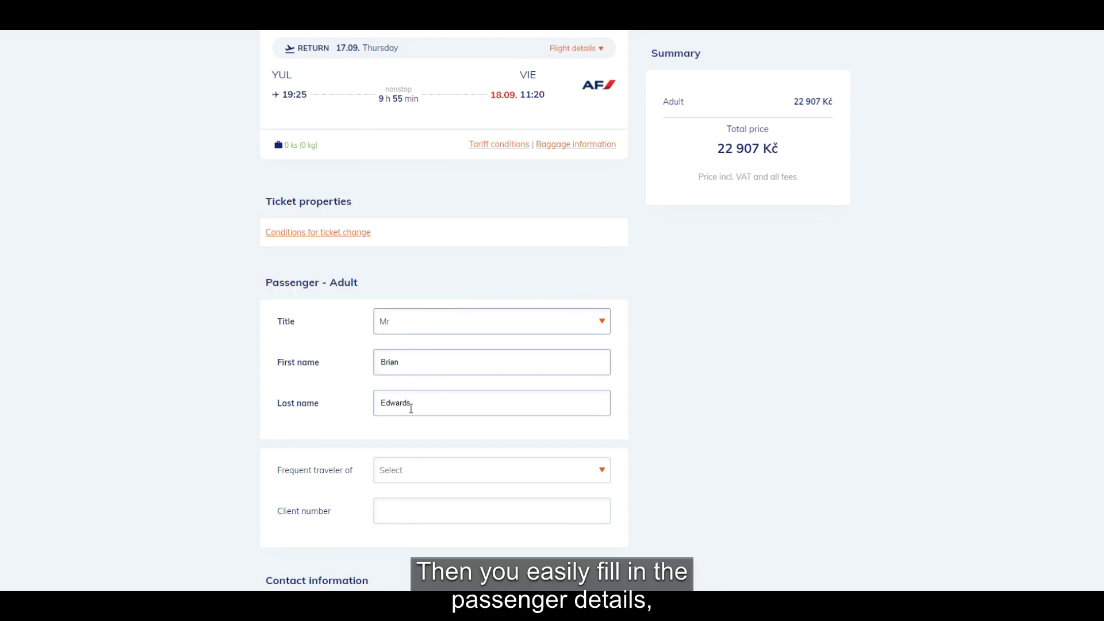
- Look through the Frequent traveler of airline list without choosing an airline
scroll(432, 409, down, 3)
click(432, 351)
scroll(455, 459, down, 3)
scroll(454, 463, up, 3)
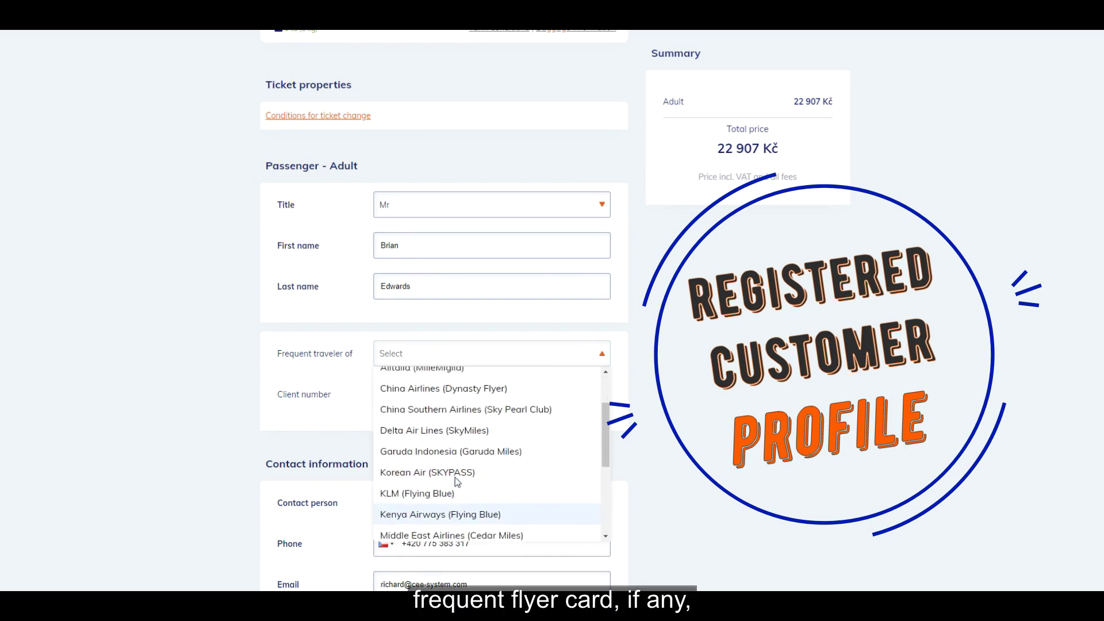
click(465, 355)
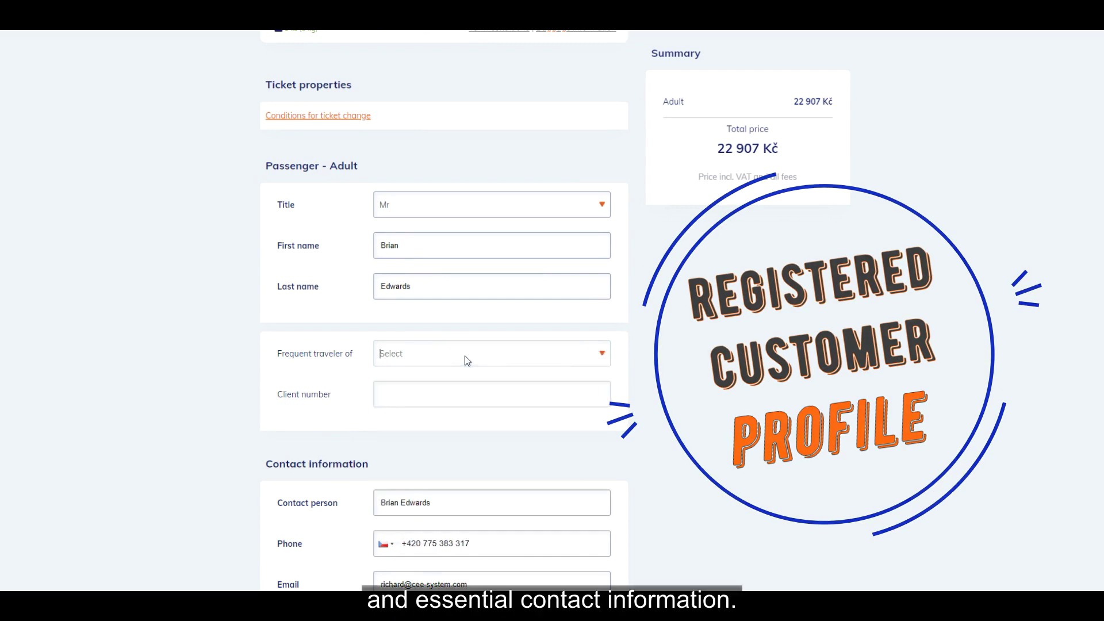
- Expand the optional billing information fields, with Country preset to Czech Republic
scroll(465, 356, down, 2)
scroll(464, 363, down, 1)
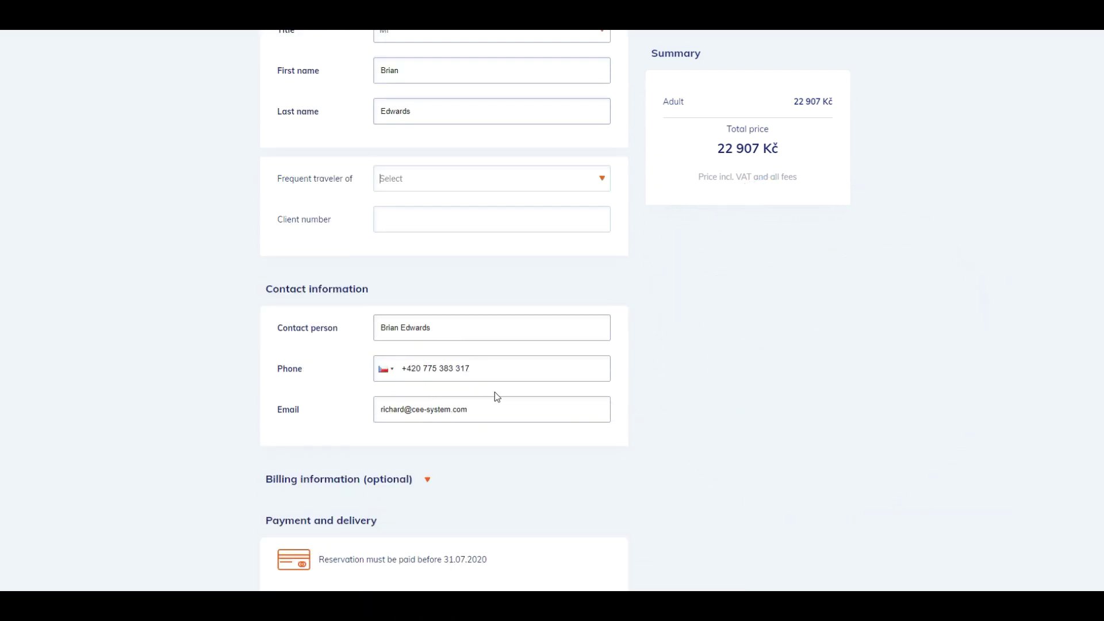
scroll(495, 392, down, 4)
click(428, 250)
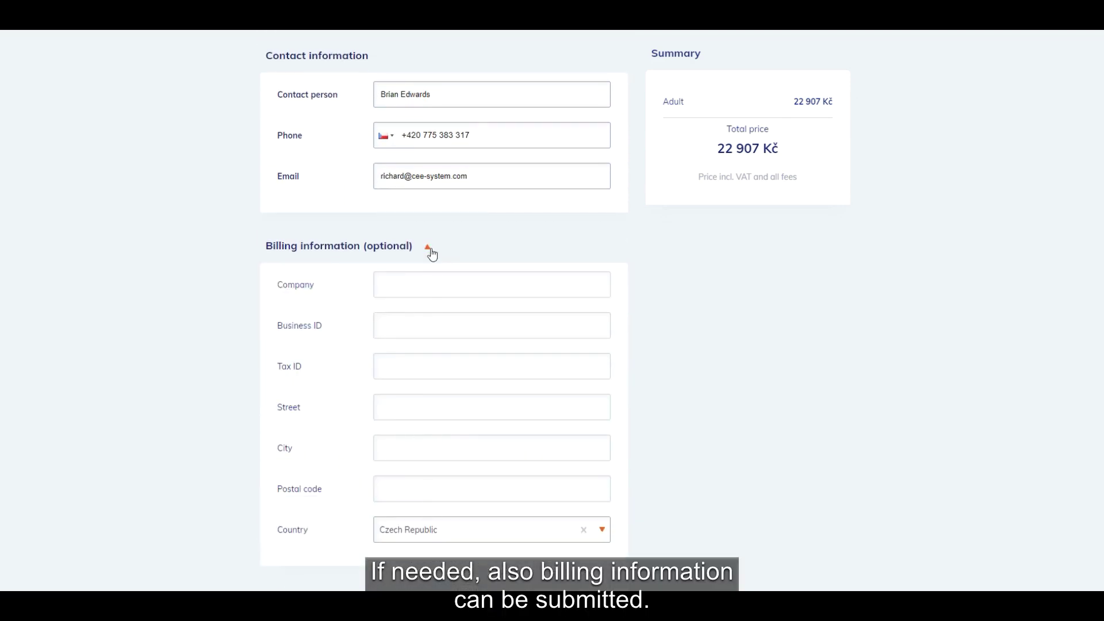
- Collapse billing information and select money transfer as the payment option
click(428, 249)
scroll(592, 279, down, 1)
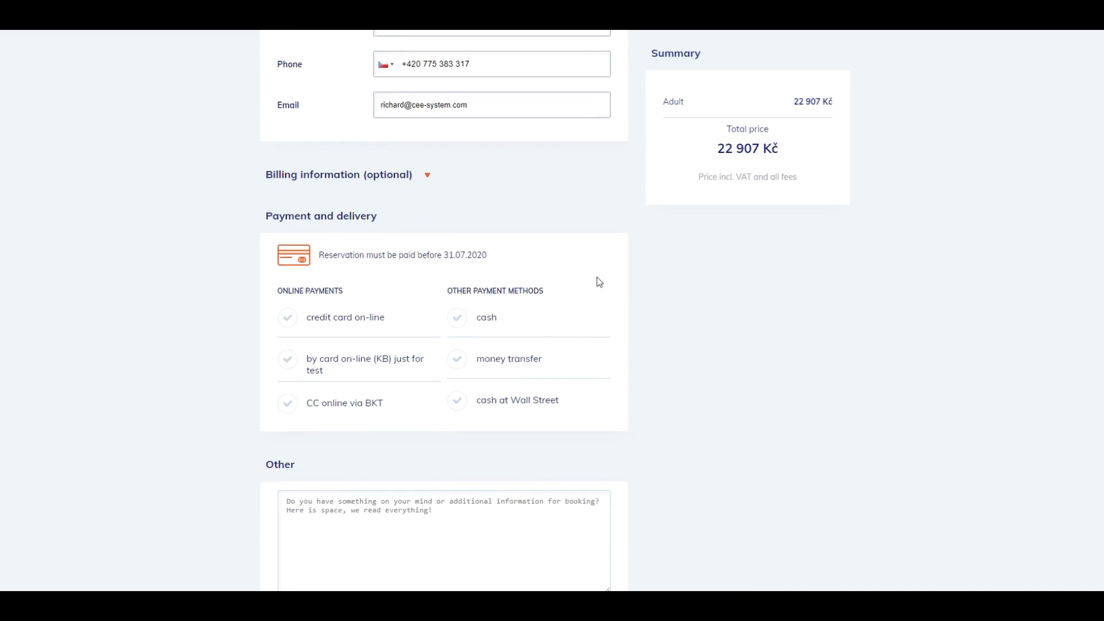
scroll(596, 277, down, 2)
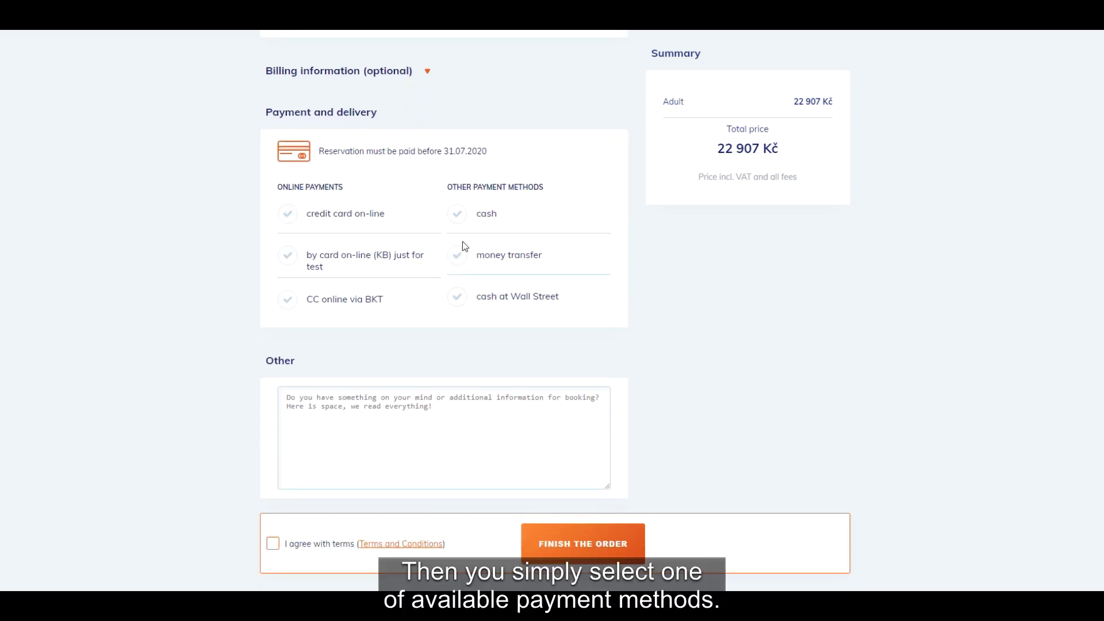
click(458, 256)
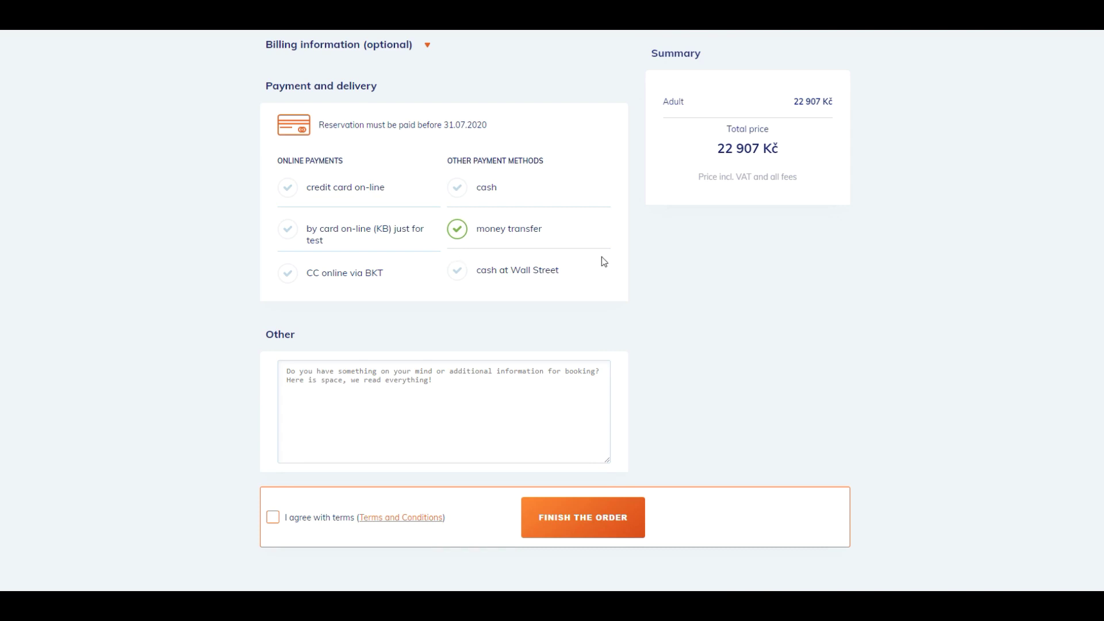
scroll(611, 255, down, 2)
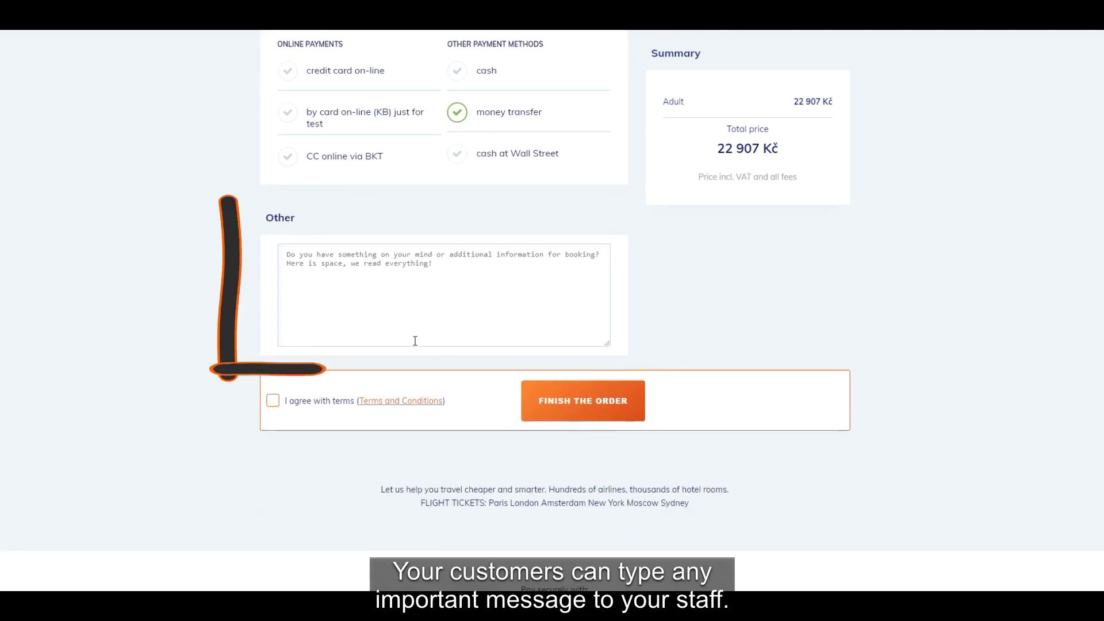
- Add a travel visa note, accept the terms, finish the order, then switch to Smartpoint
click(299, 264)
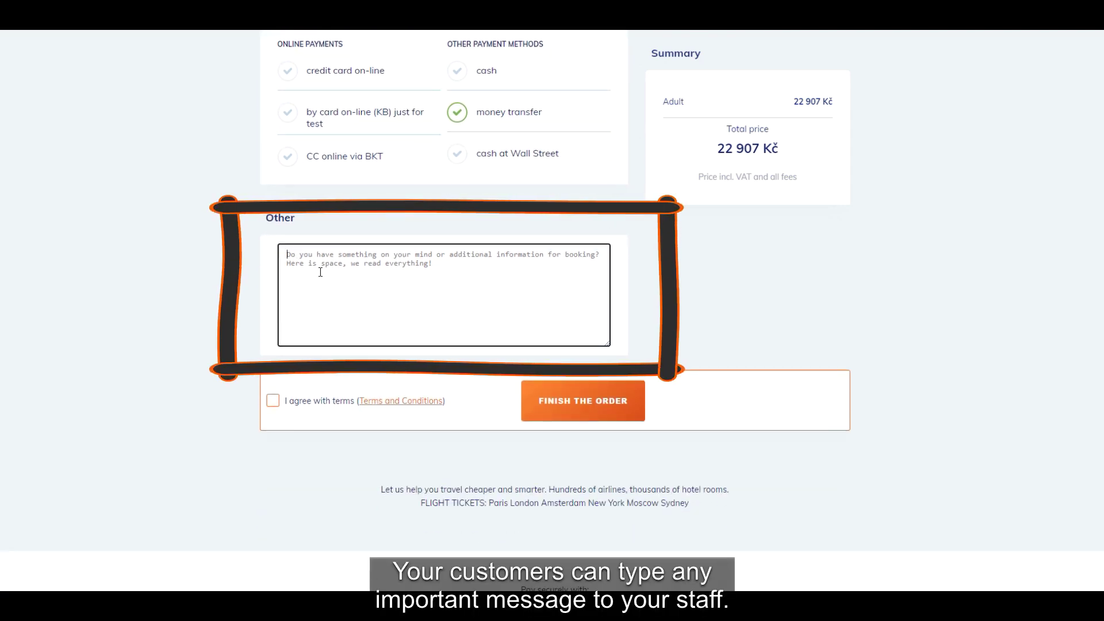
text(I need to arrange travel visa)
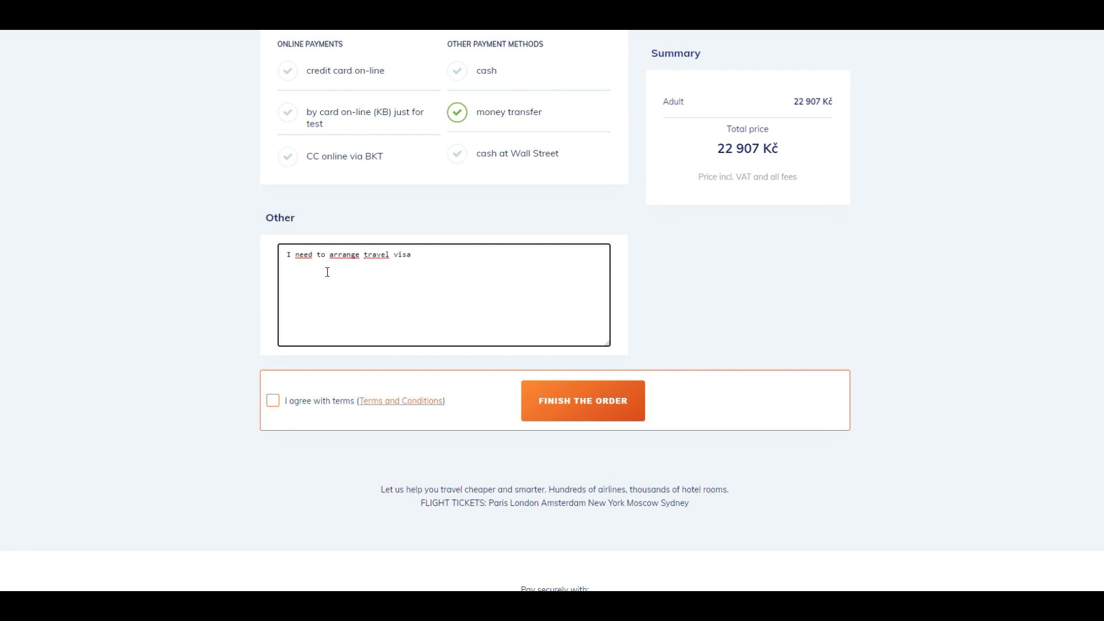
click(273, 400)
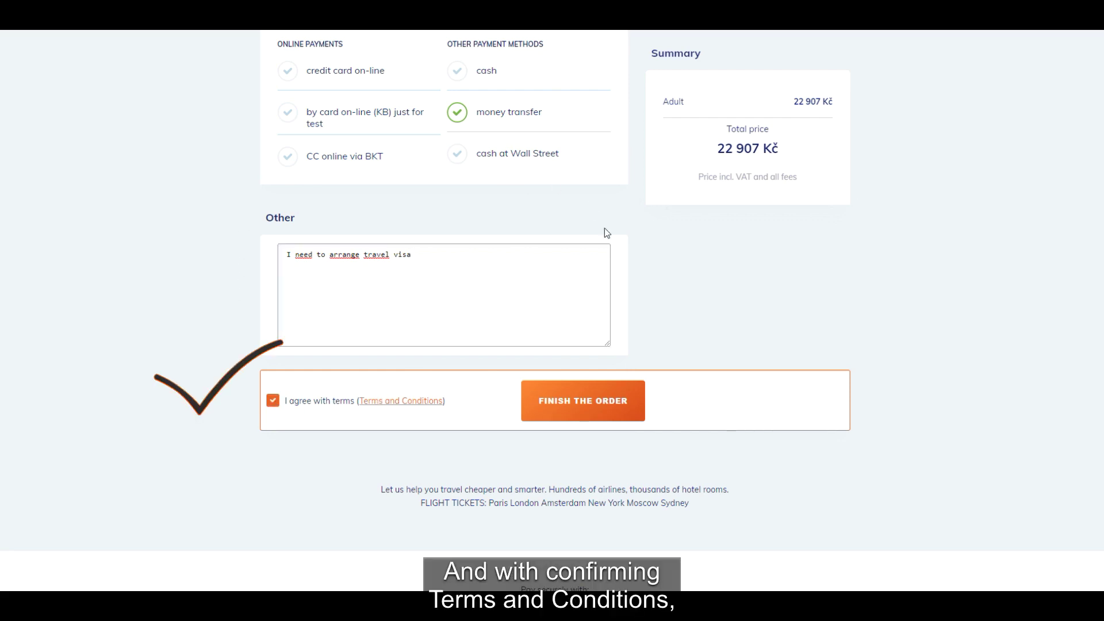
click(618, 403)
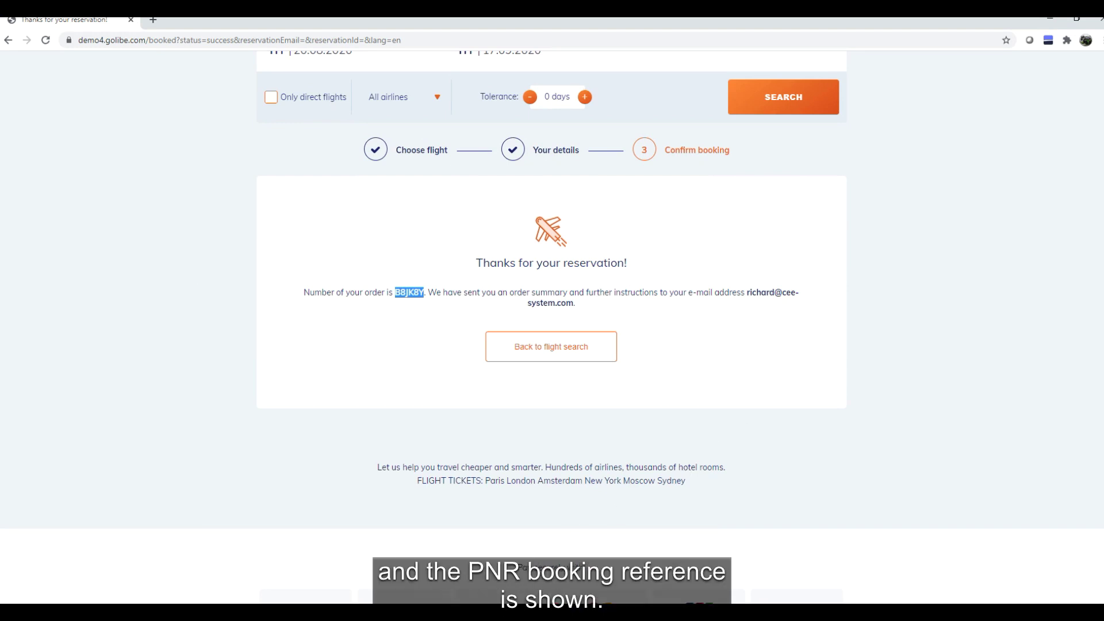
click(454, 566)
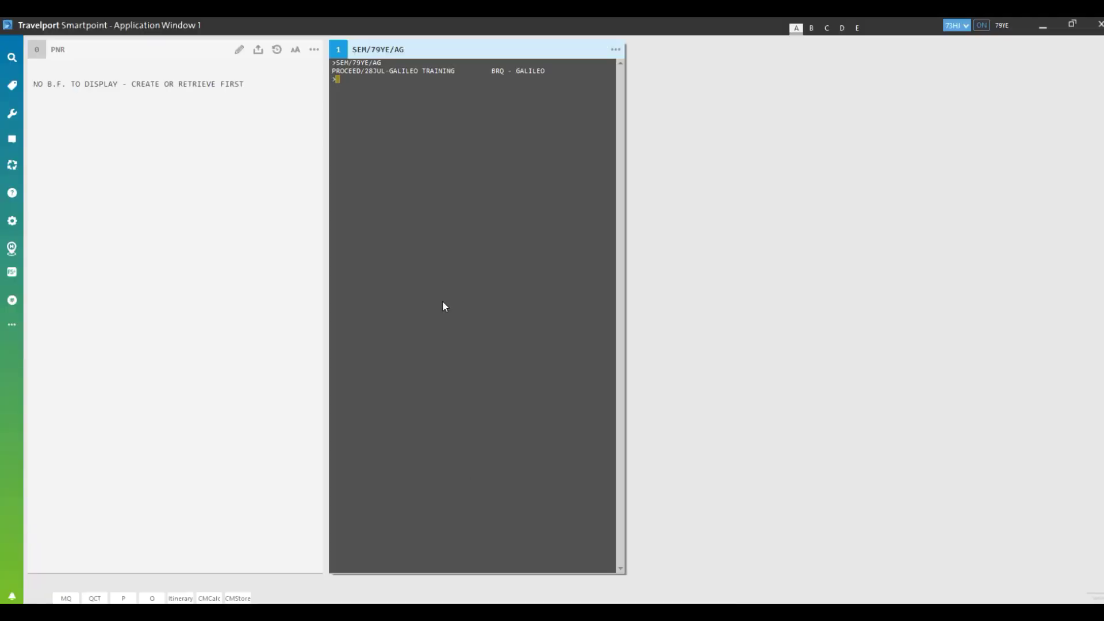
- Retrieve the booking with * plus the pasted reference and display the full PNR via *ALL
text(*)
key(Return)
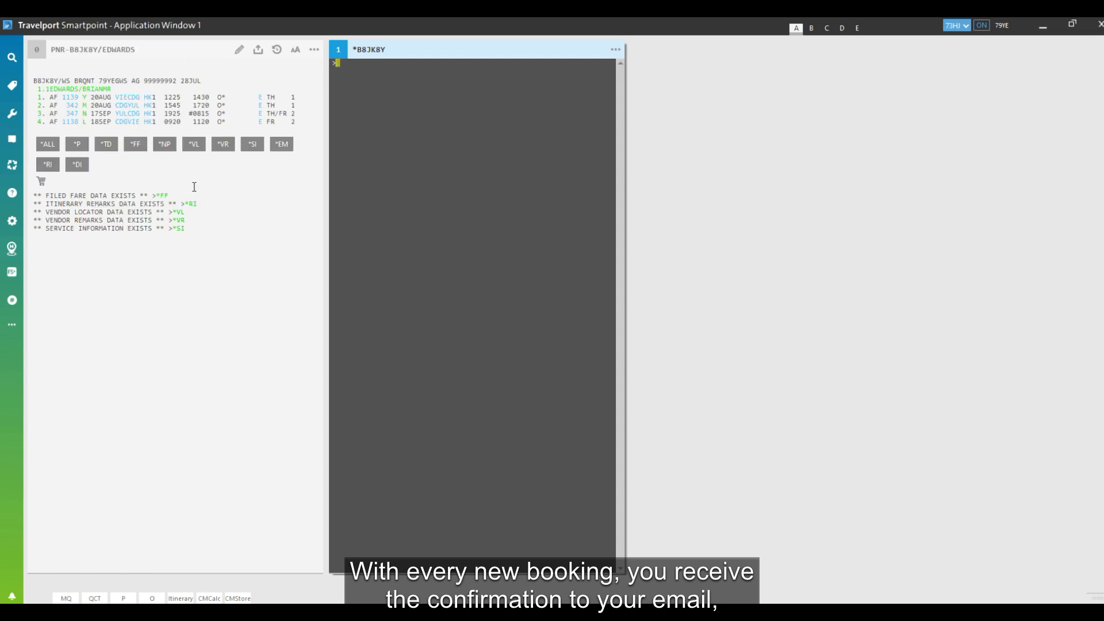
click(50, 146)
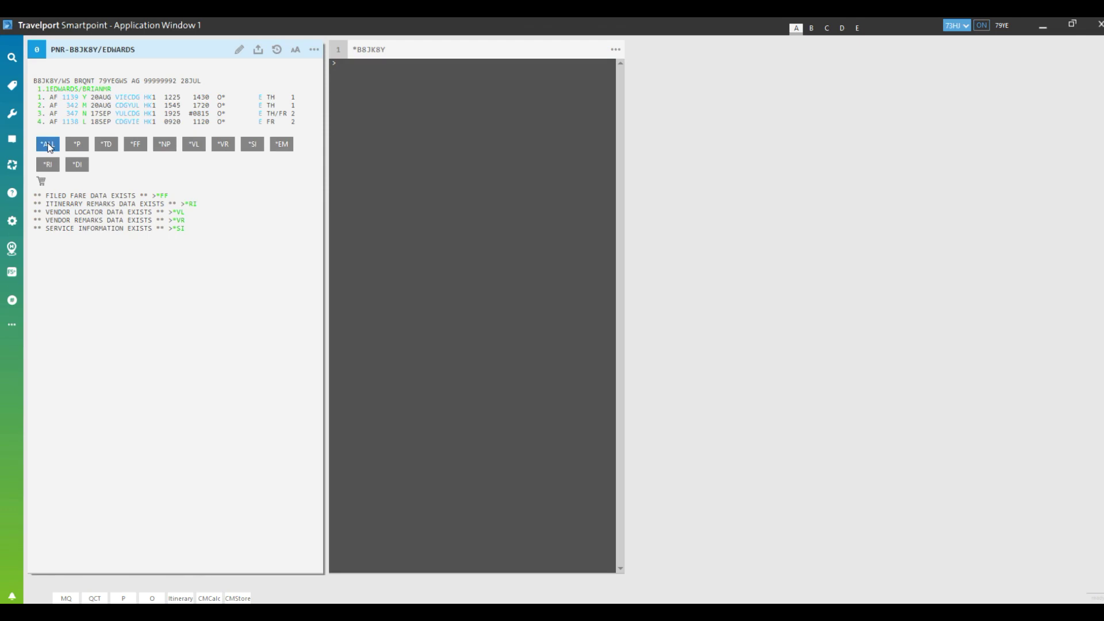
scroll(208, 233, down, 3)
scroll(209, 235, down, 5)
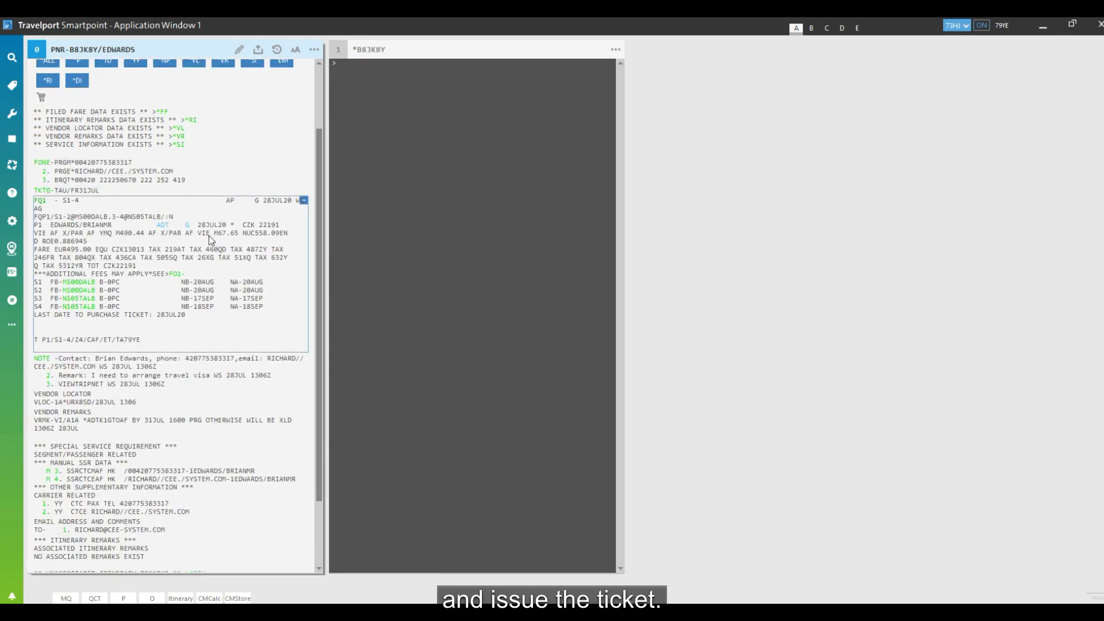